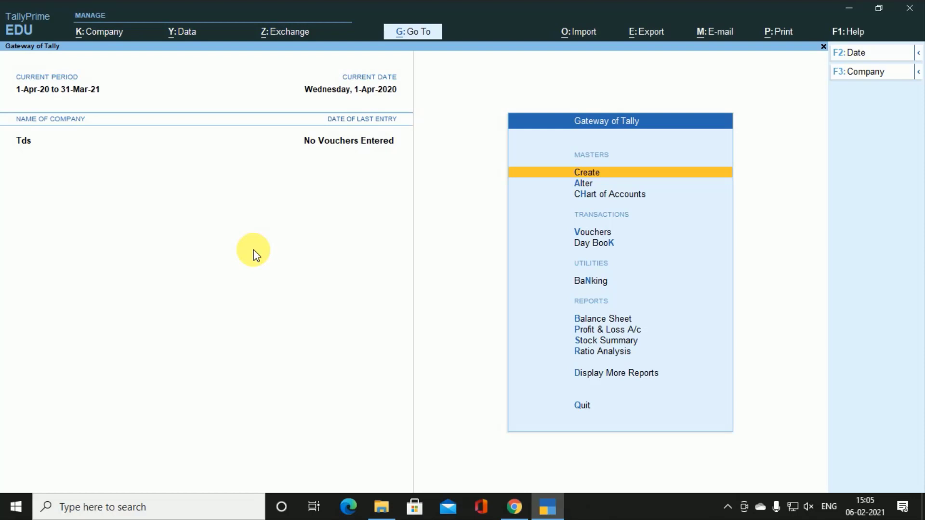
Turn on Enable Tax Deducted at Source (TDS) in Company Features
key(F11)
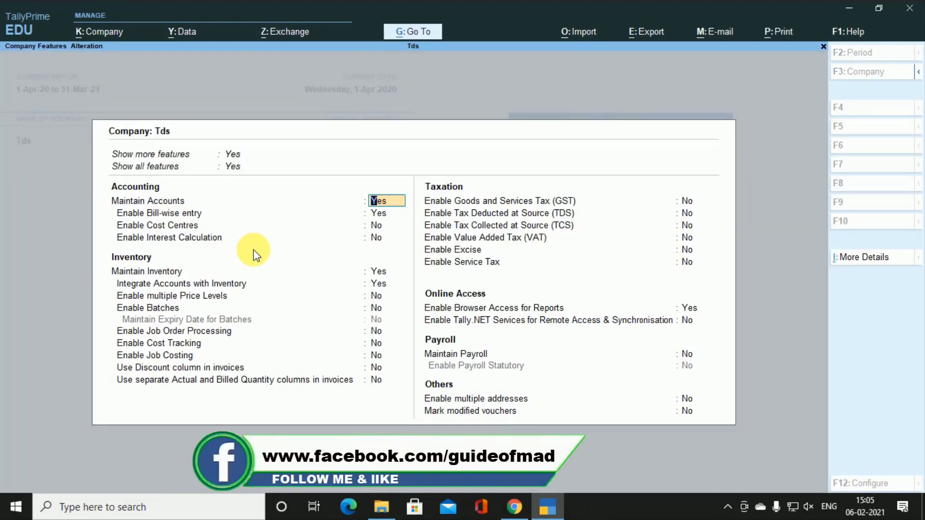
key(Down)
key(Down)
key(Down)
key(Down)
key(Down)
key(Down)
key(Down)
key(Down)
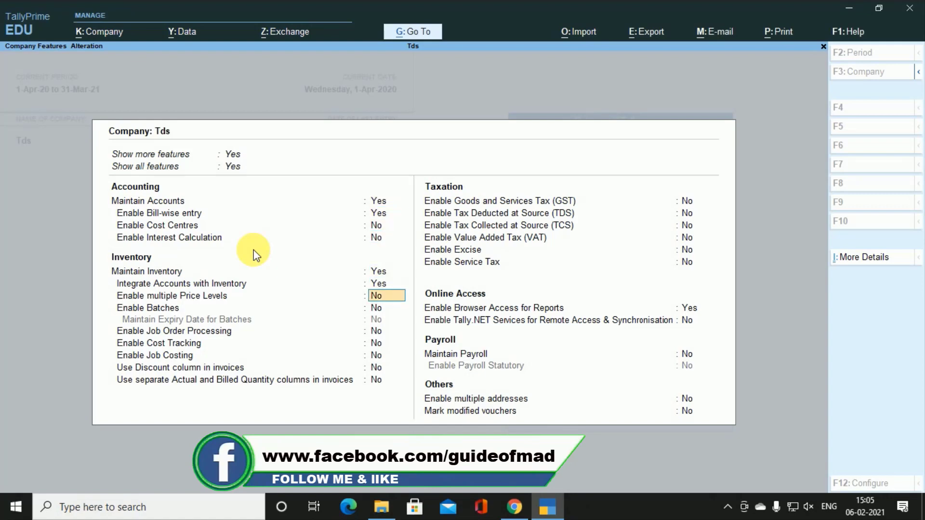
key(Down)
key(Down)
key(Down)
key(Down)
key(Down)
key(Down)
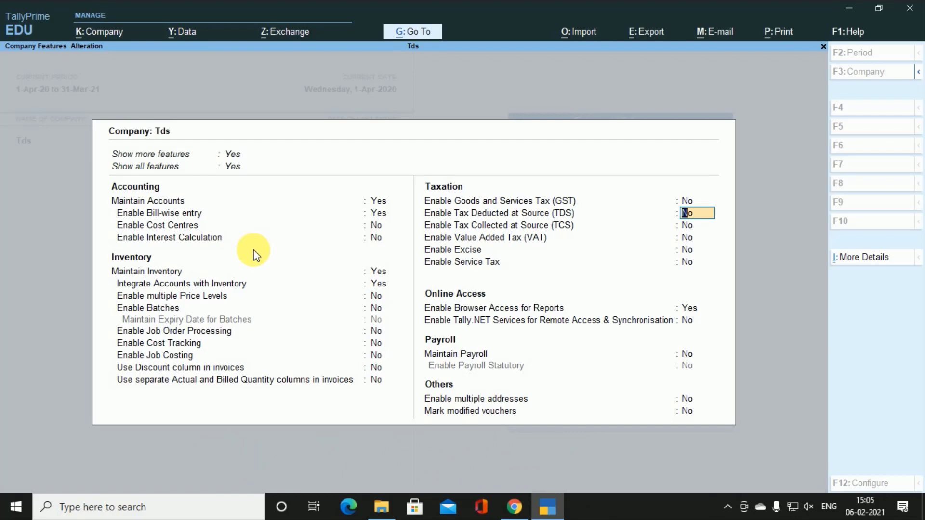
text(y)
key(Return)
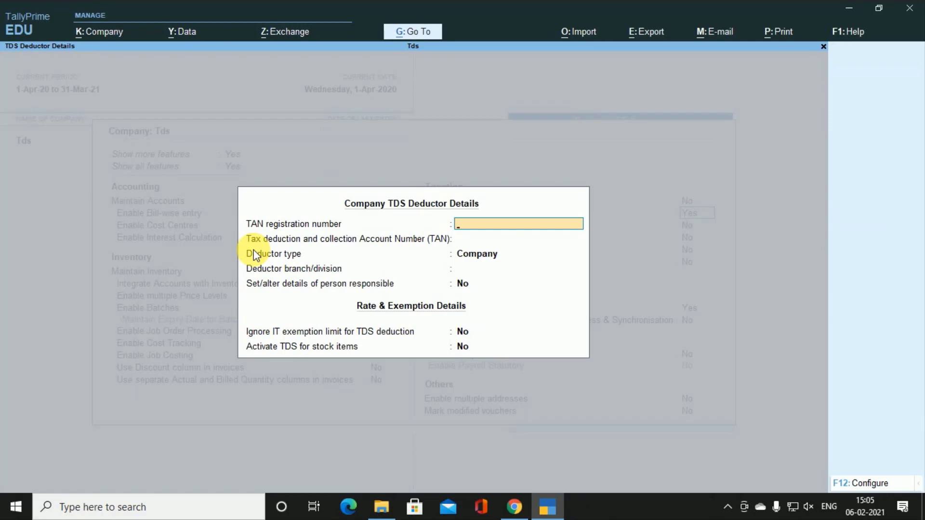
Enter the company's TAN, keep deductor type Company, and set the branch to Janakpuri
key(Return)
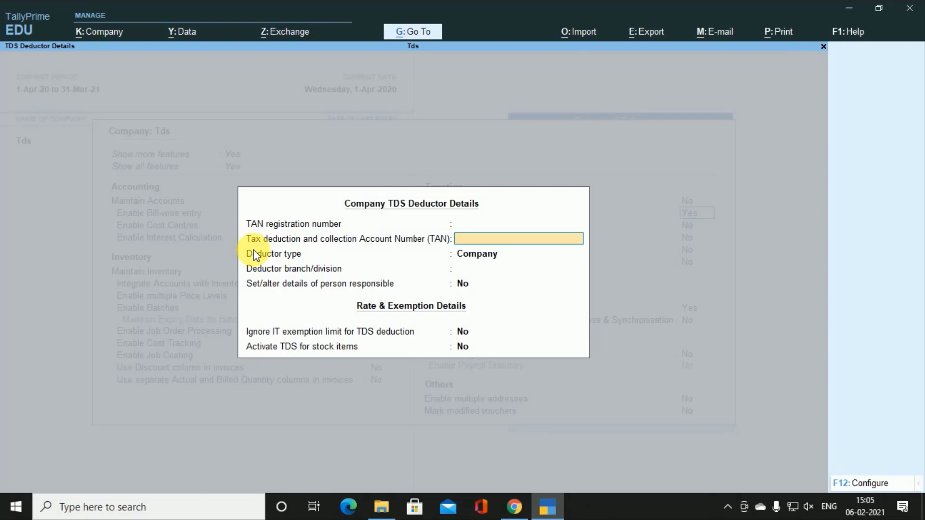
text(DELE52542S)
key(Return)
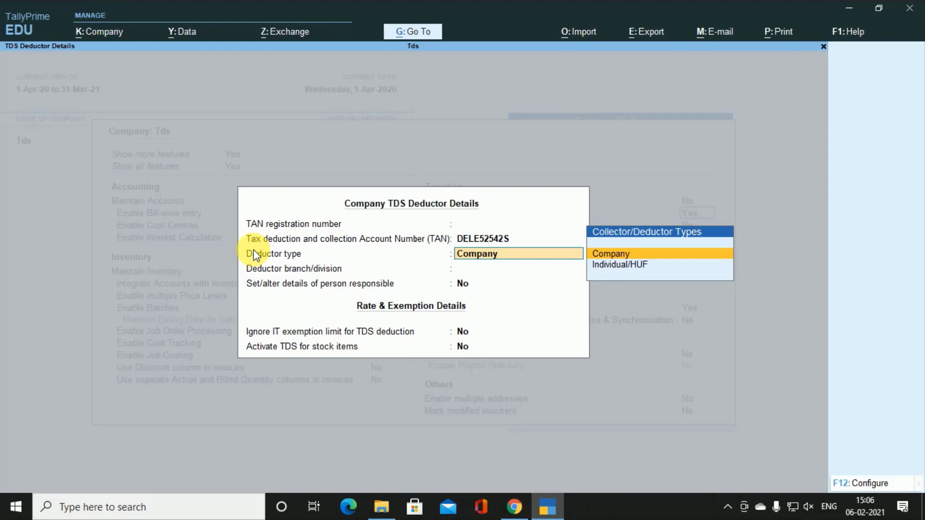
key(Return)
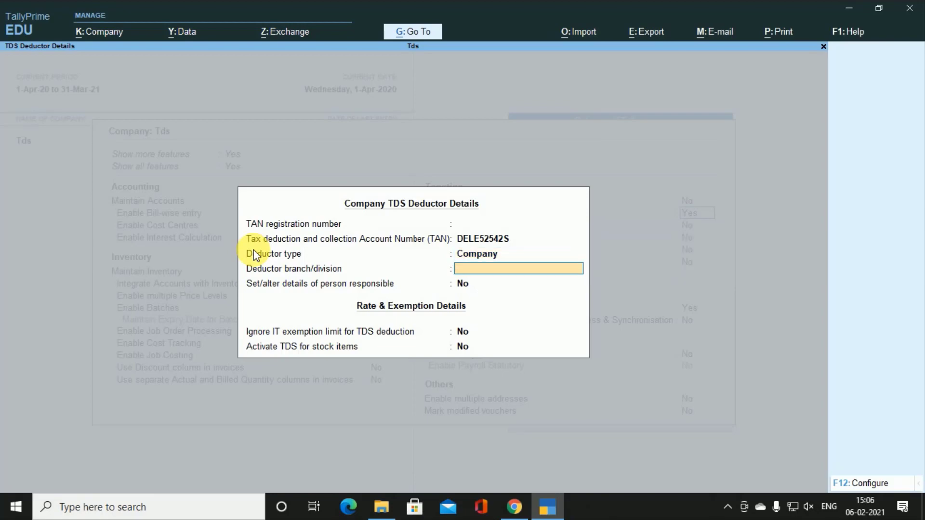
text(Janakpuri)
key(Return)
Leave the person-responsible details at No and close the TDS deductor details
key(y)
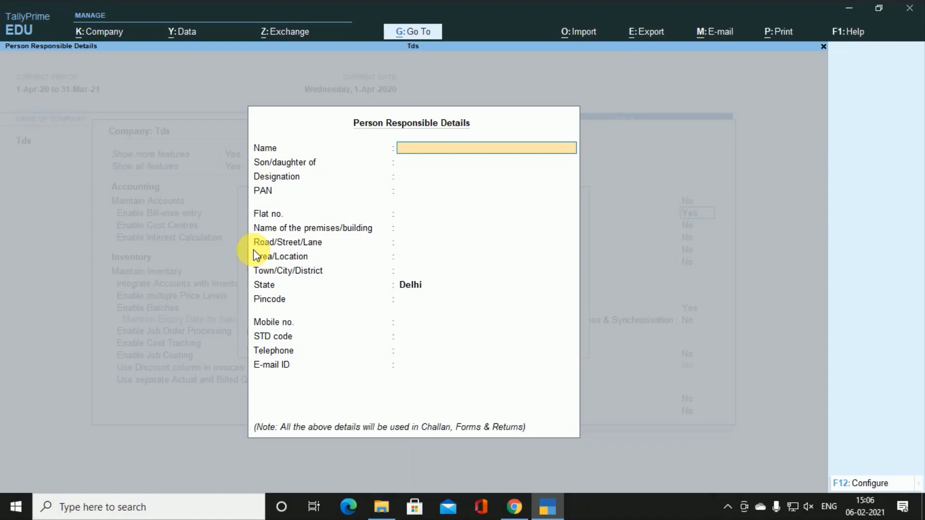
key(Escape)
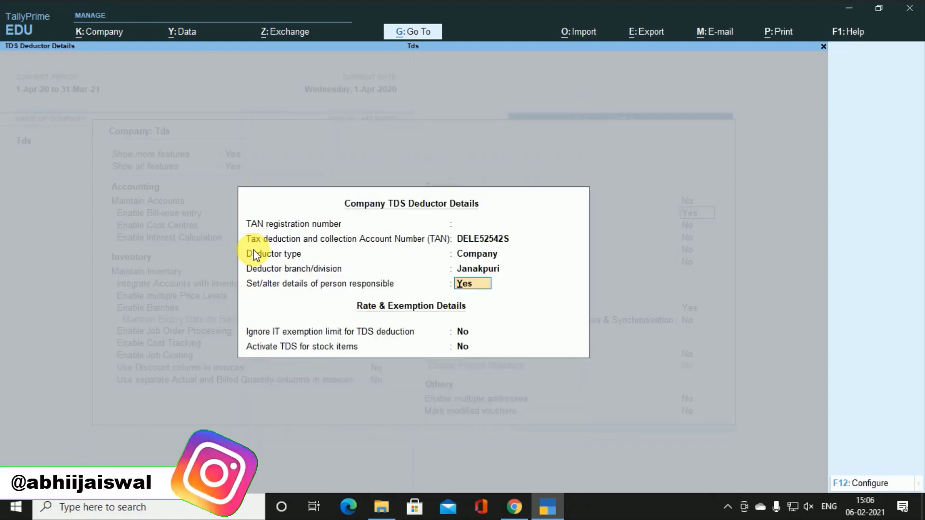
key(n)
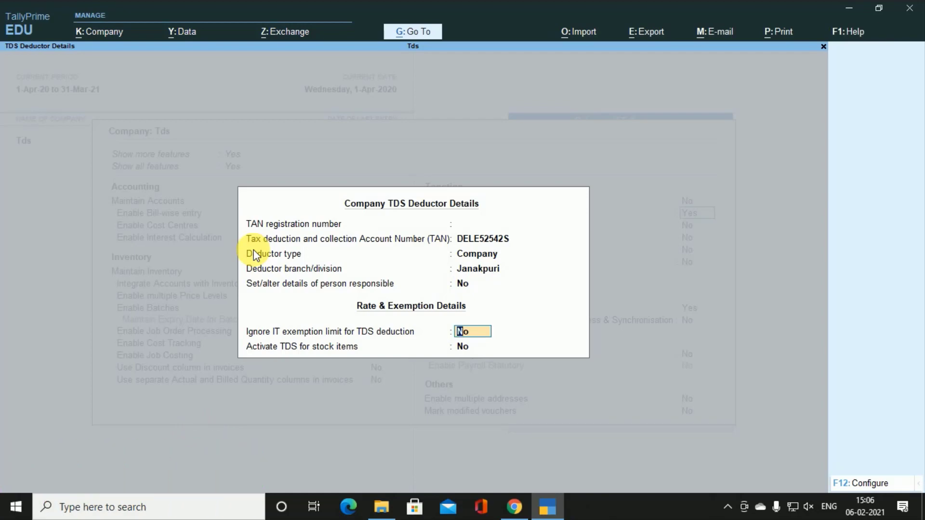
key(Return)
key(Return)
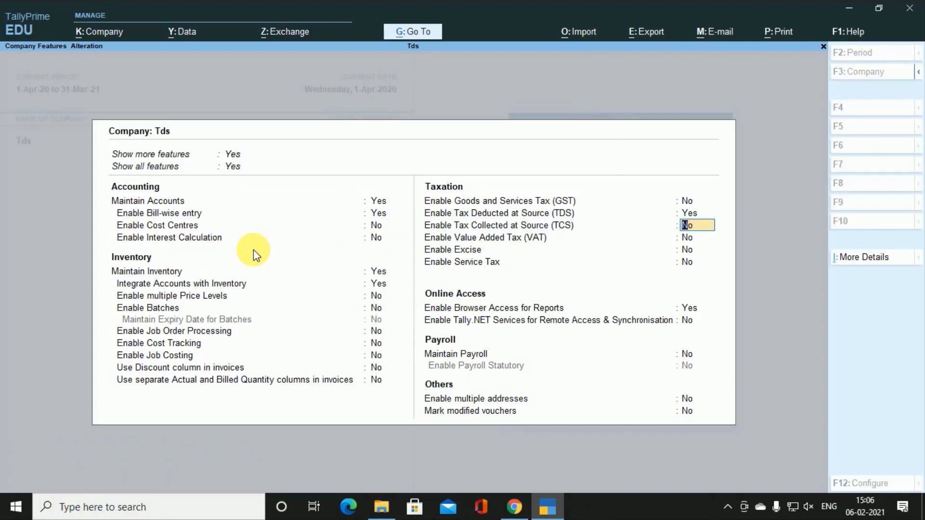
key(ctrl)
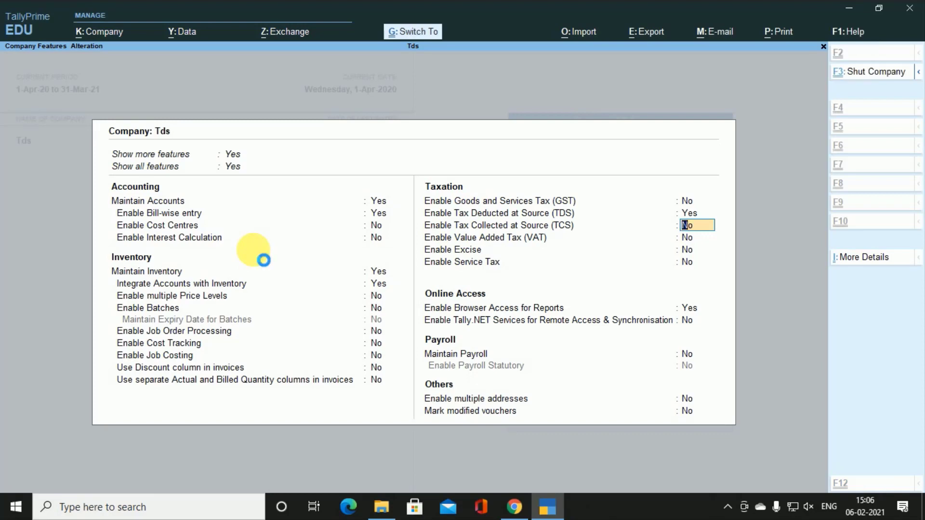
Accept the TDS feature change and open the Form 26Q report for 1-Apr-20 to 30-Jun-20
key(ctrl+a)
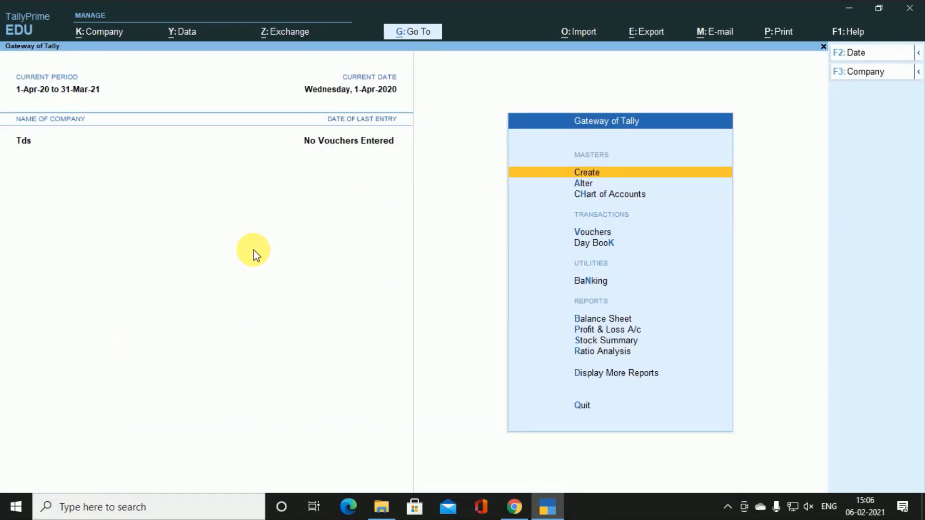
key(Down)
key(Down)
key(Down)
key(Down)
key(Down)
key(Down)
key(Down)
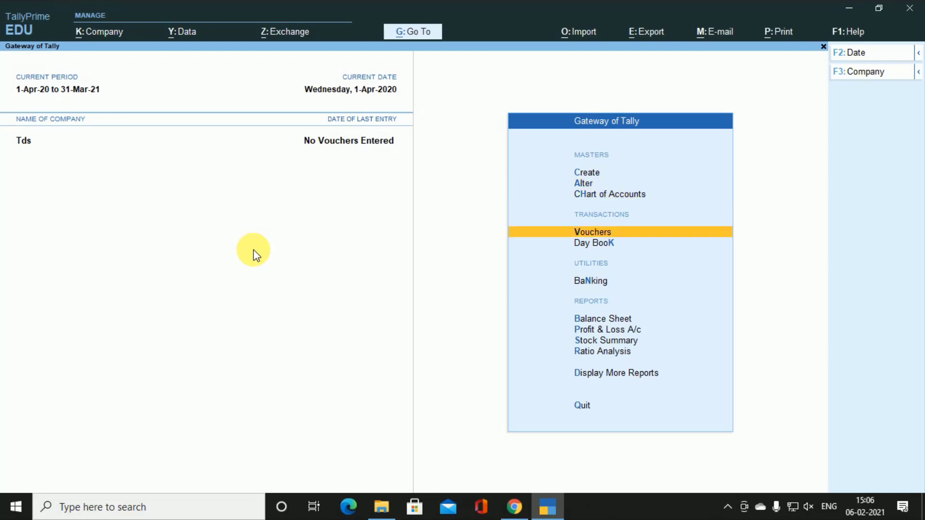
key(Down)
key(Down)
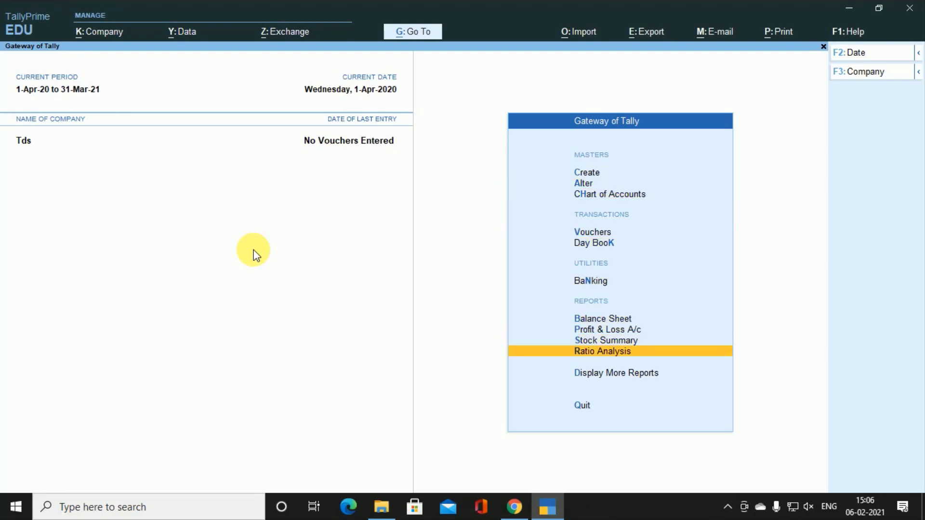
key(Down)
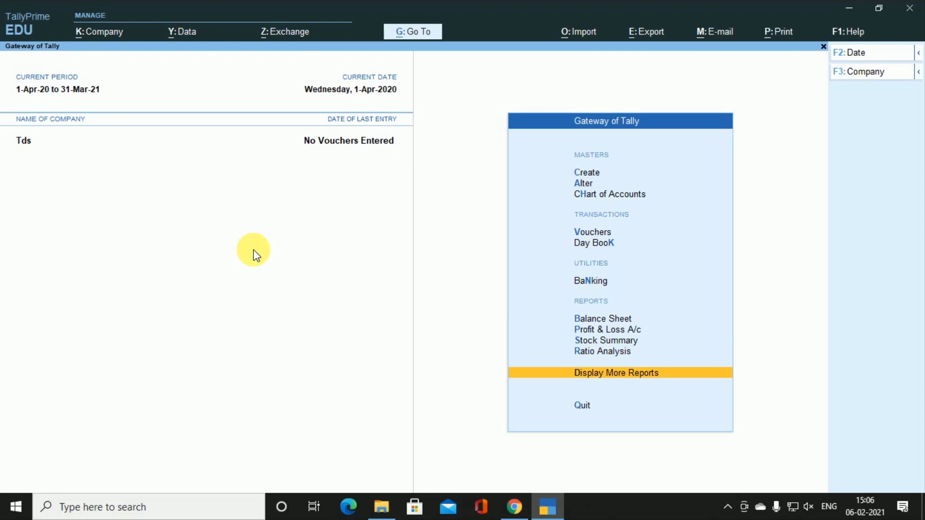
key(Return)
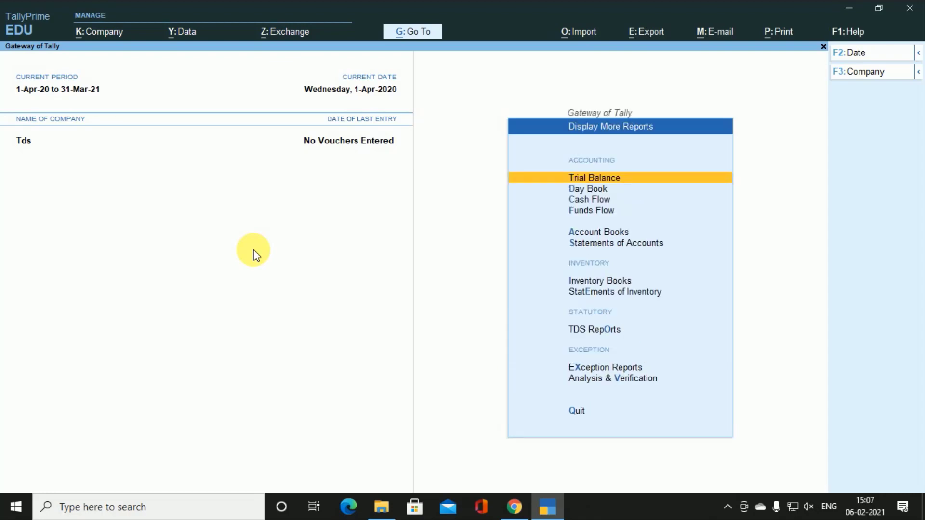
key(Down)
key(Down)
key(Down)
key(Down)
key(Down)
key(Down)
key(Down)
key(Down)
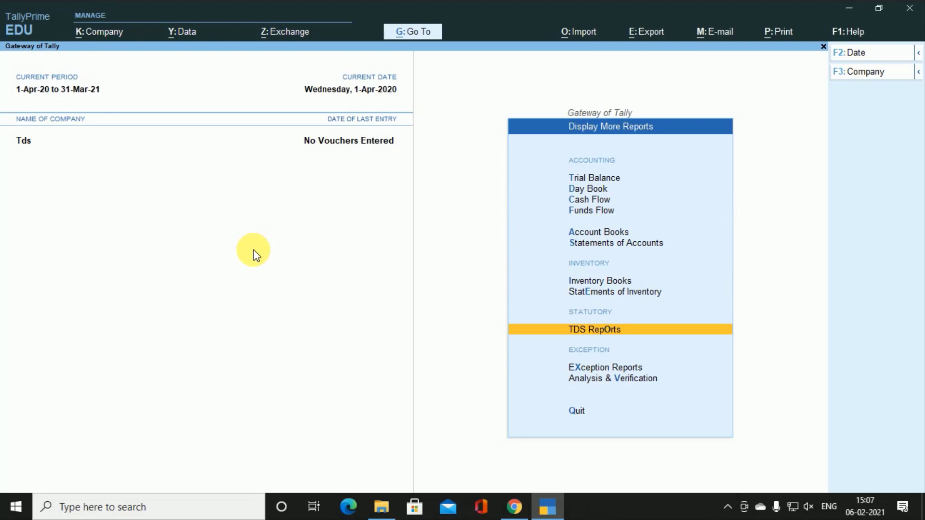
key(Return)
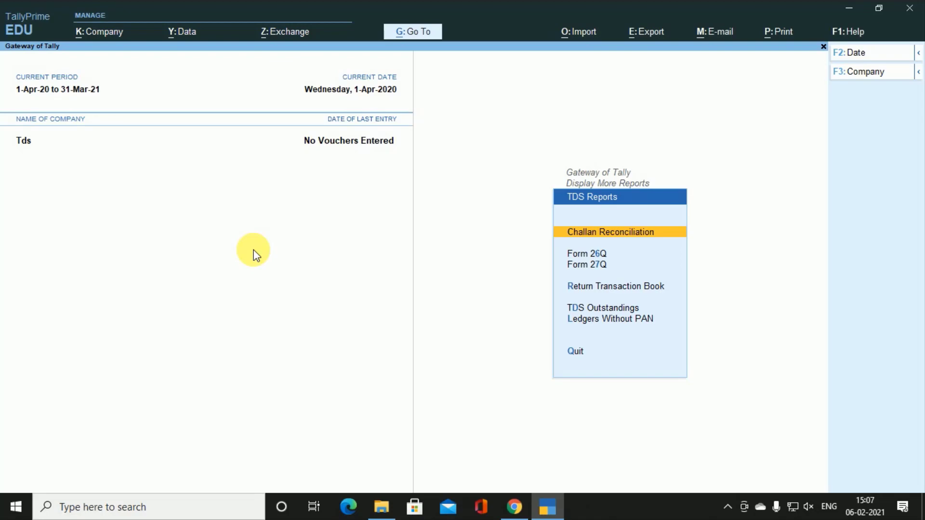
key(Down)
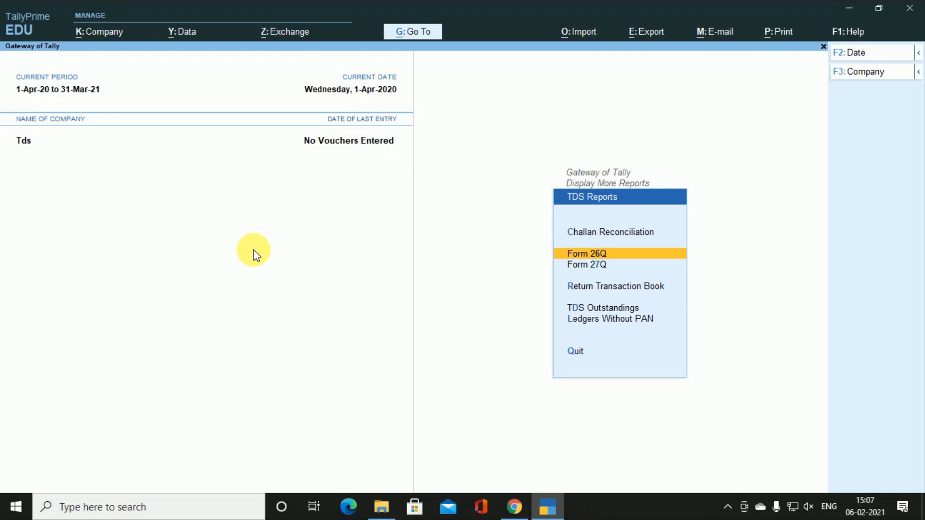
key(Return)
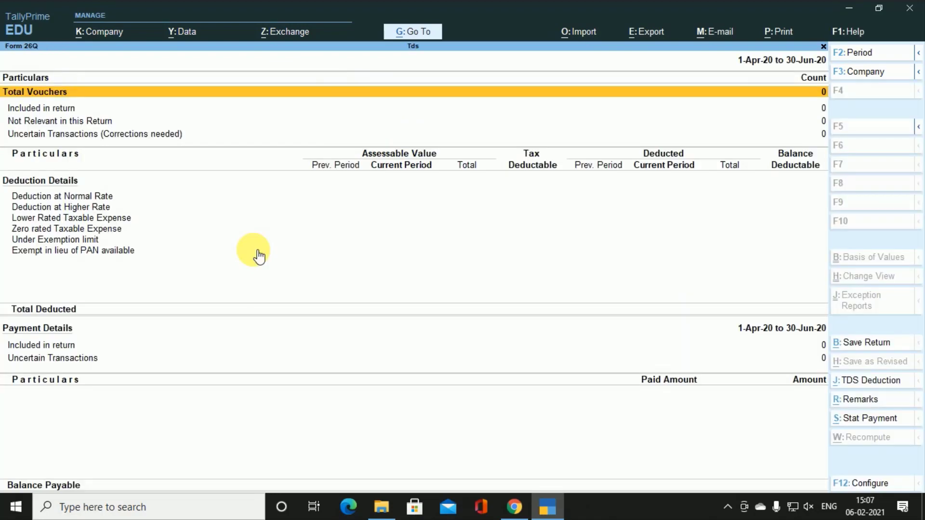
click(15, 197)
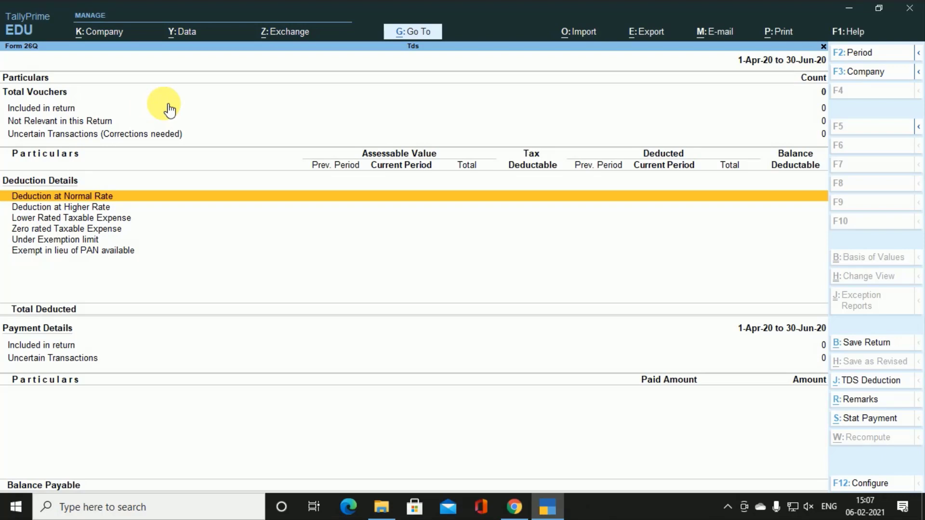
key(Down)
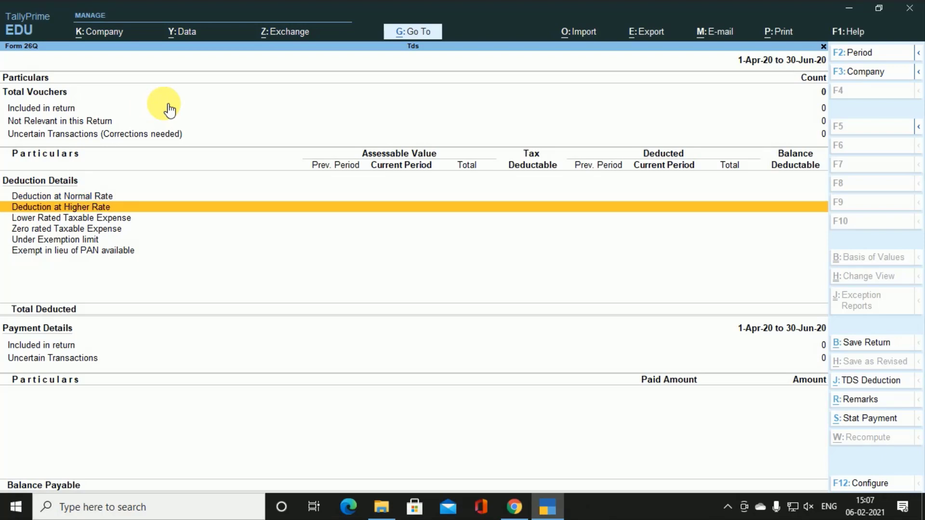
key(Down)
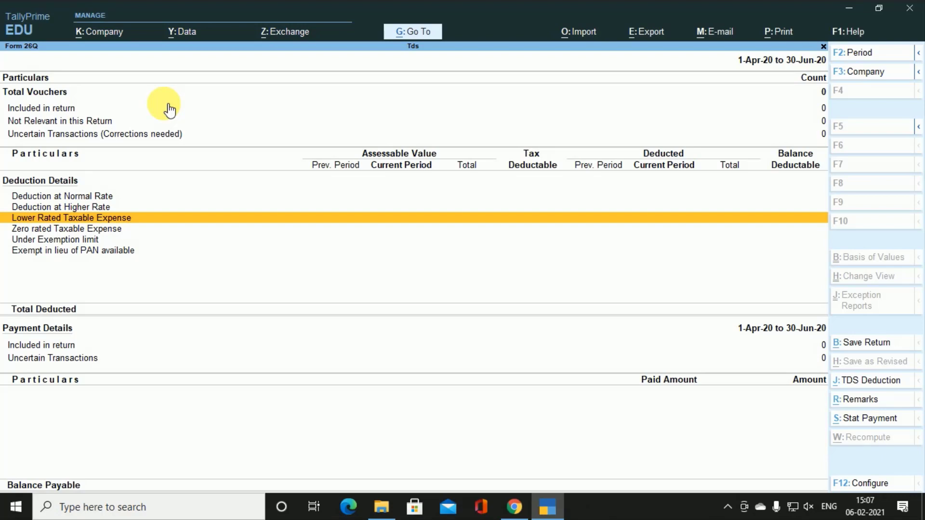
key(Down)
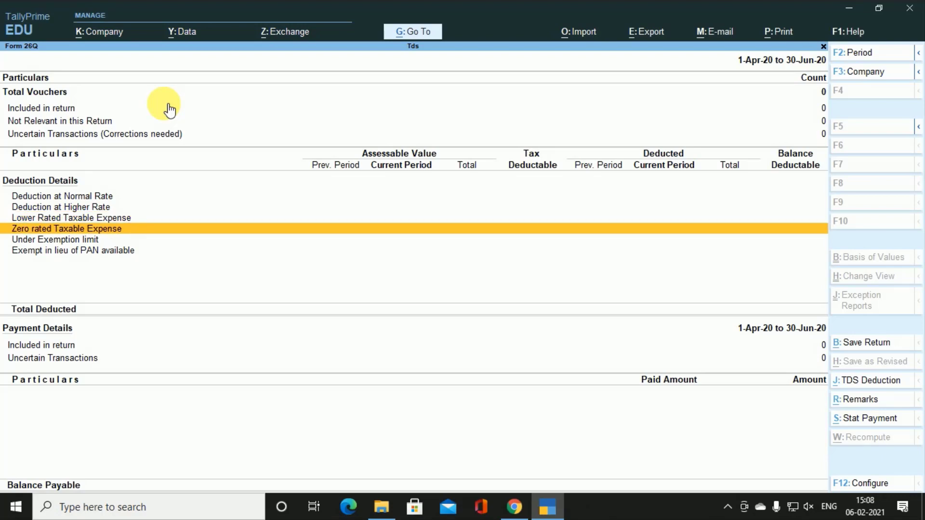
key(Down)
key(Down)
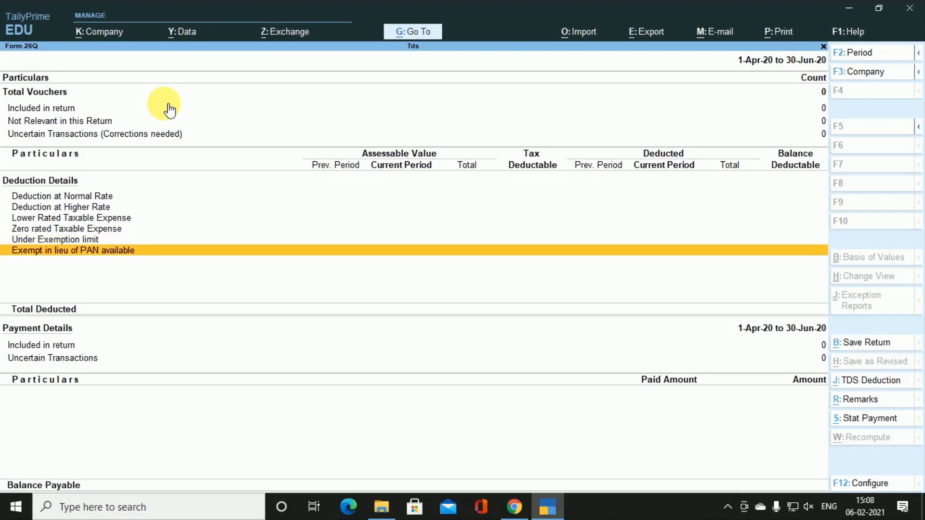
key(Home)
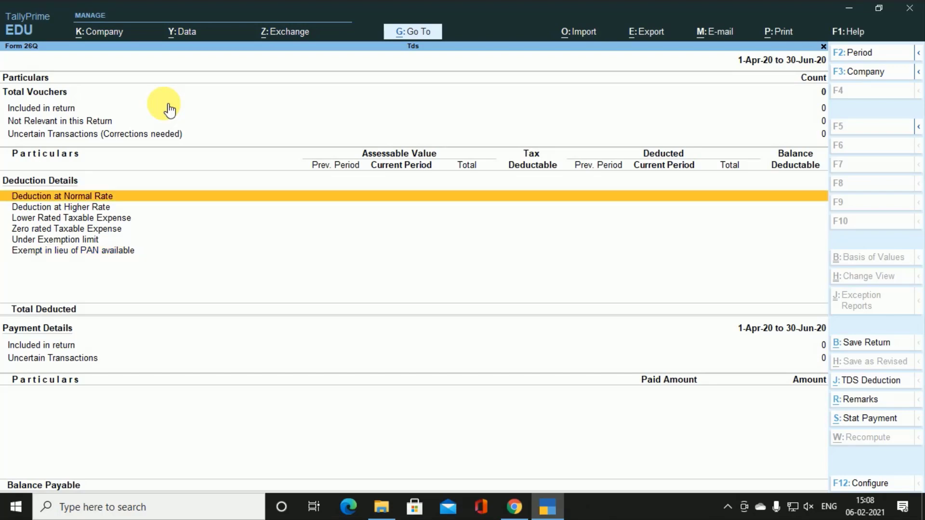
key(Escape)
key(Escape)
key(Escape)
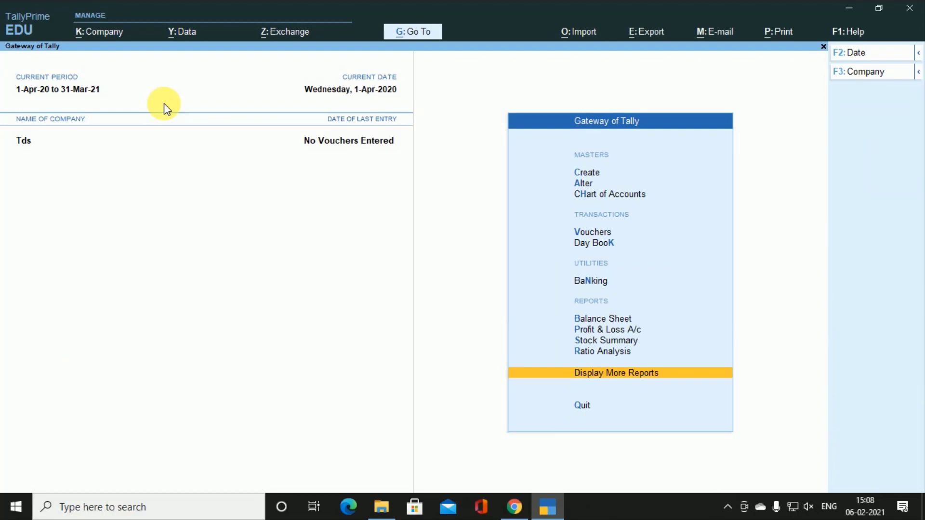
Open a new Purchase voucher No. 1 dated 1-Apr-20 in Accounting Invoice mode
key(Up)
key(Up)
key(Up)
key(Up)
key(Up)
key(Up)
key(Up)
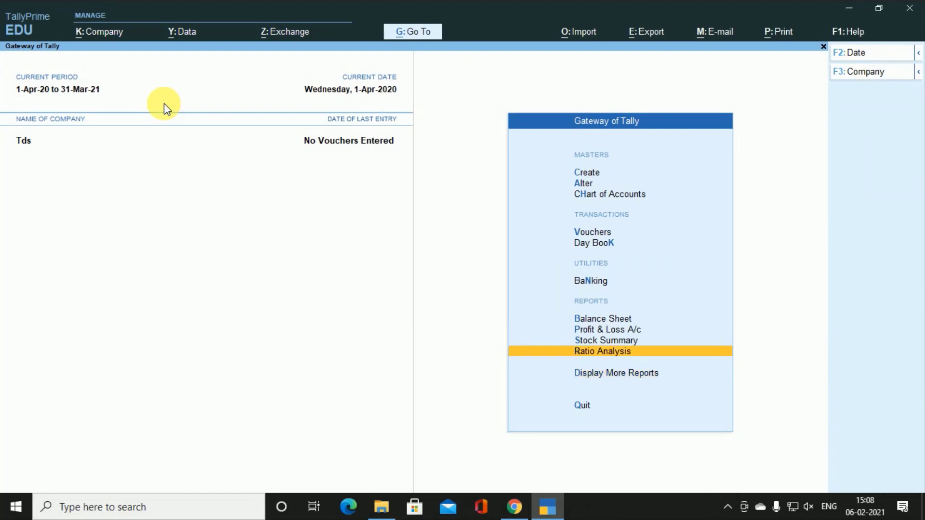
key(Return)
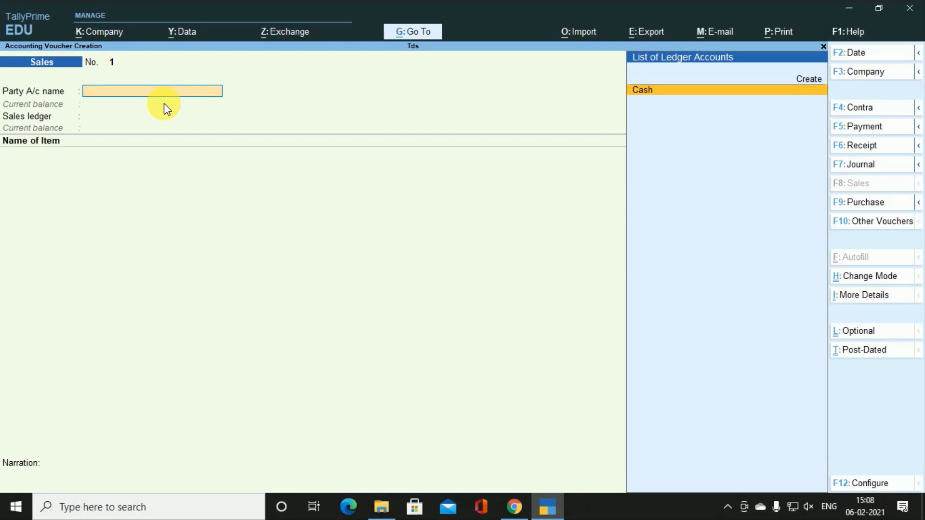
key(F9)
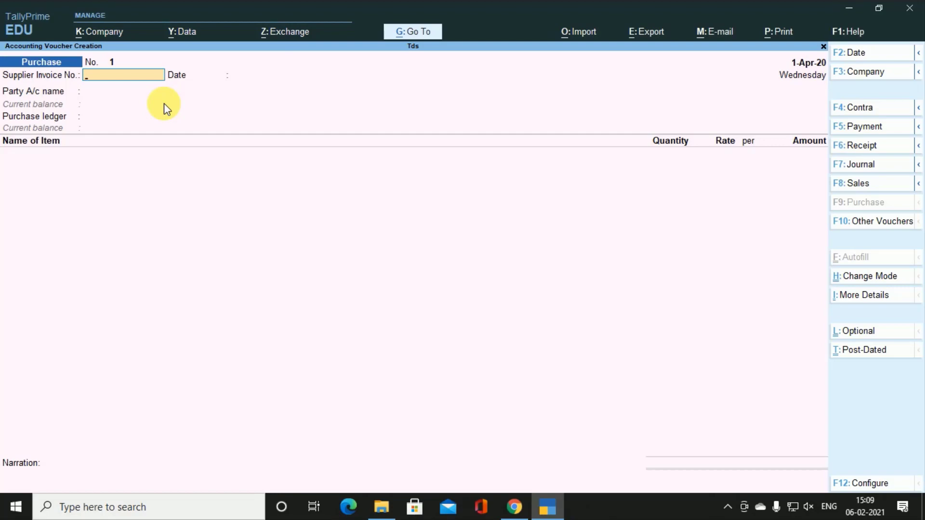
key(ctrl+h)
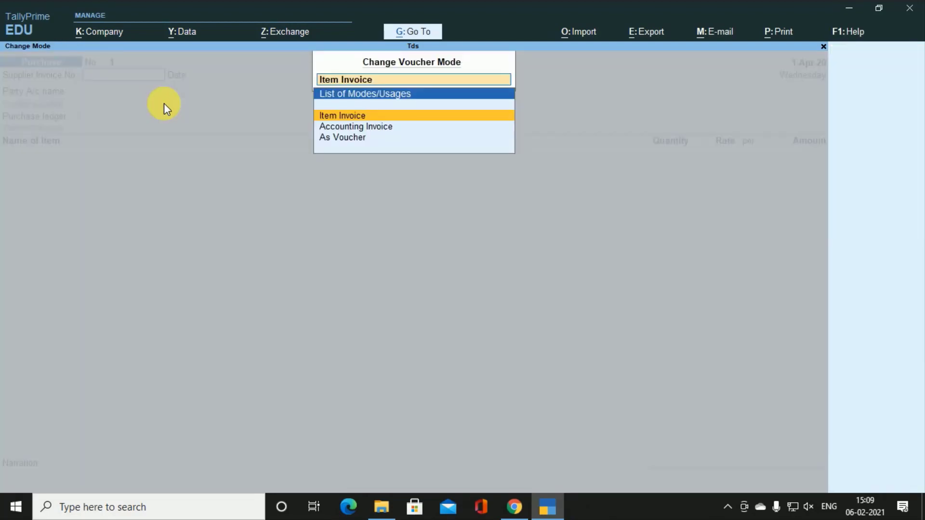
key(Down)
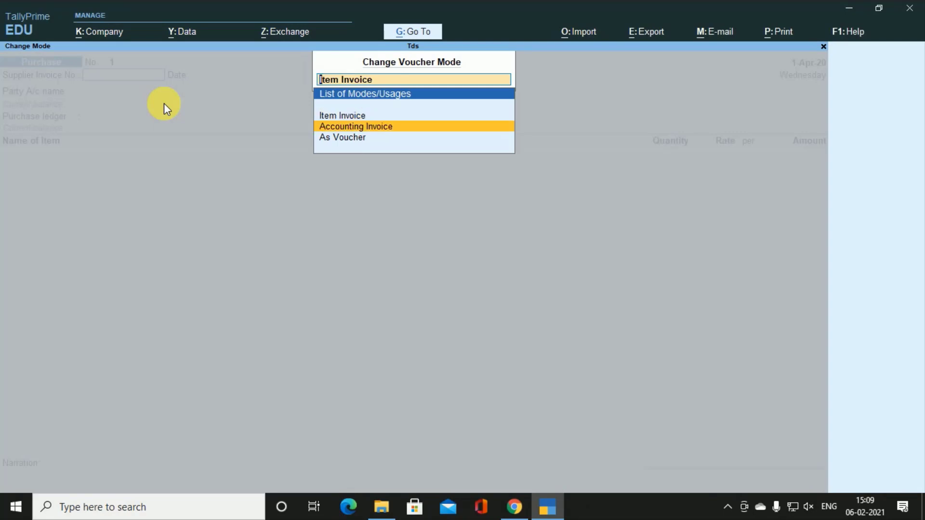
key(Return)
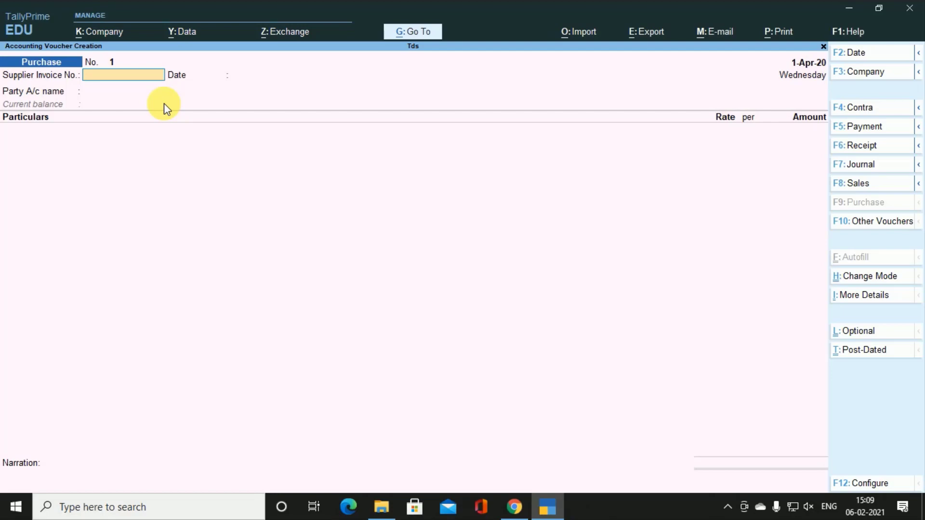
Enter supplier invoice number inv001 and create the supplier's party ledger under Sundry Creditors
text(inv001)
key(Return)
key(Return)
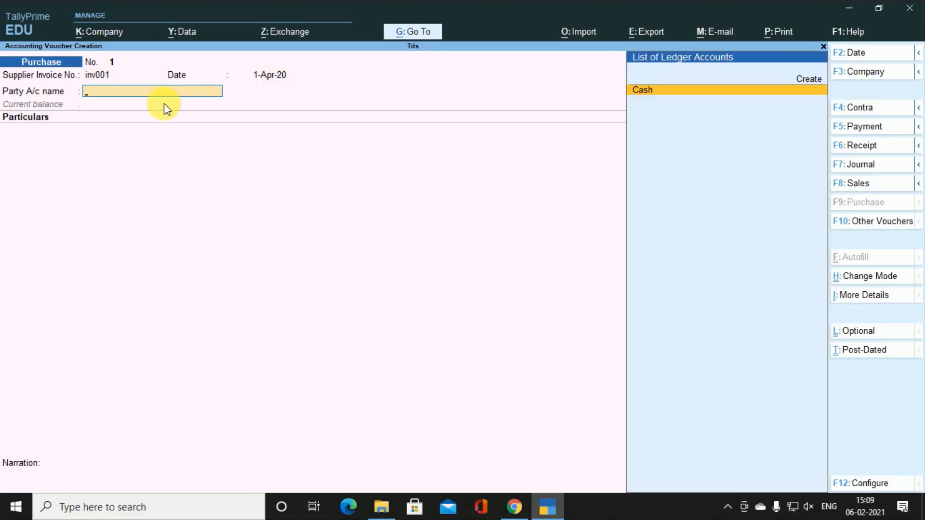
key(alt+c)
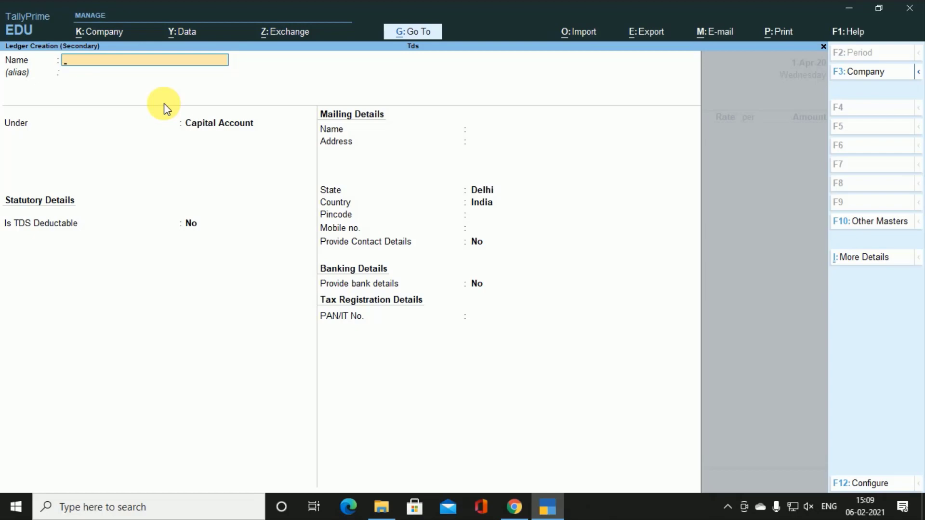
text(Mohan mishra)
key(Return)
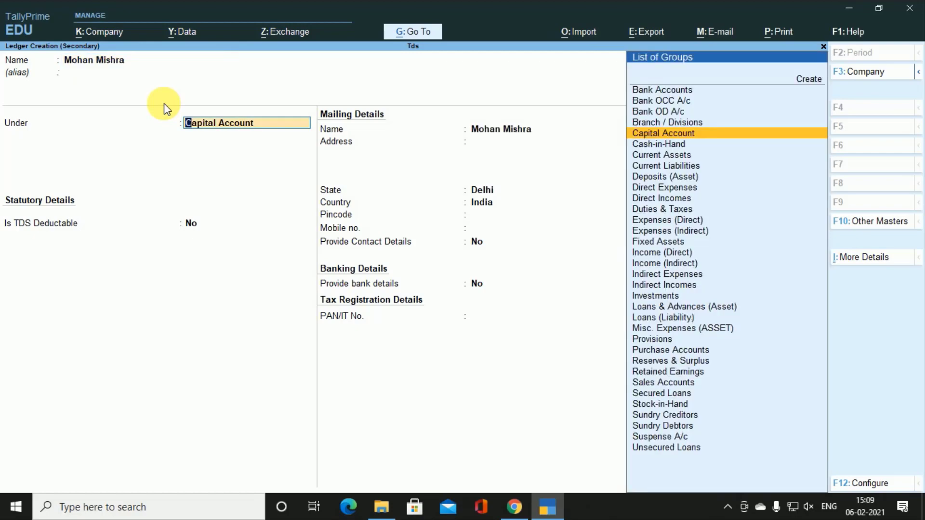
text(S)
key(Down)
key(Down)
key(Down)
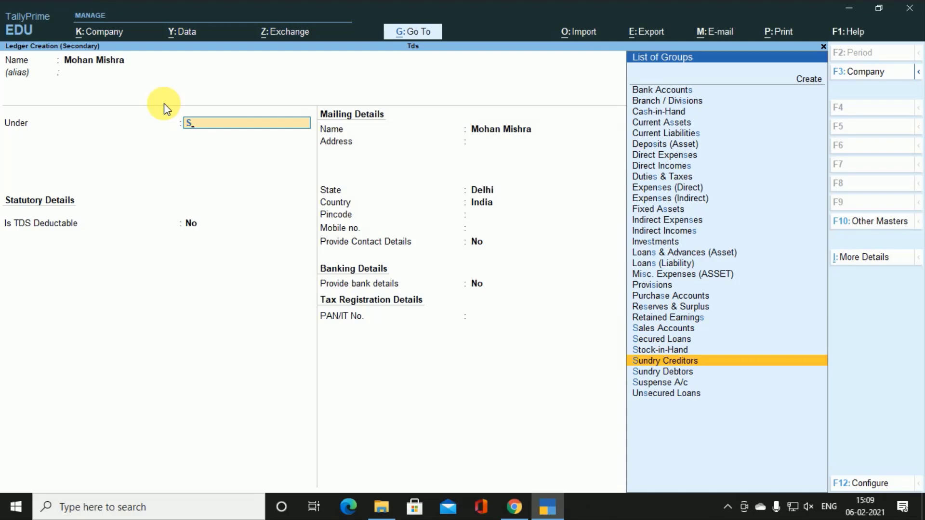
key(Return)
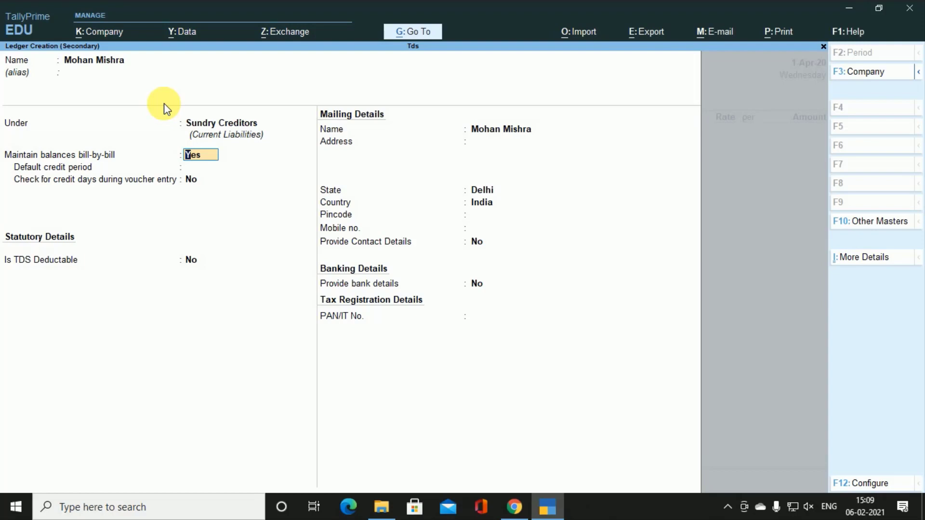
key(Return)
key(Return)
key(Return)
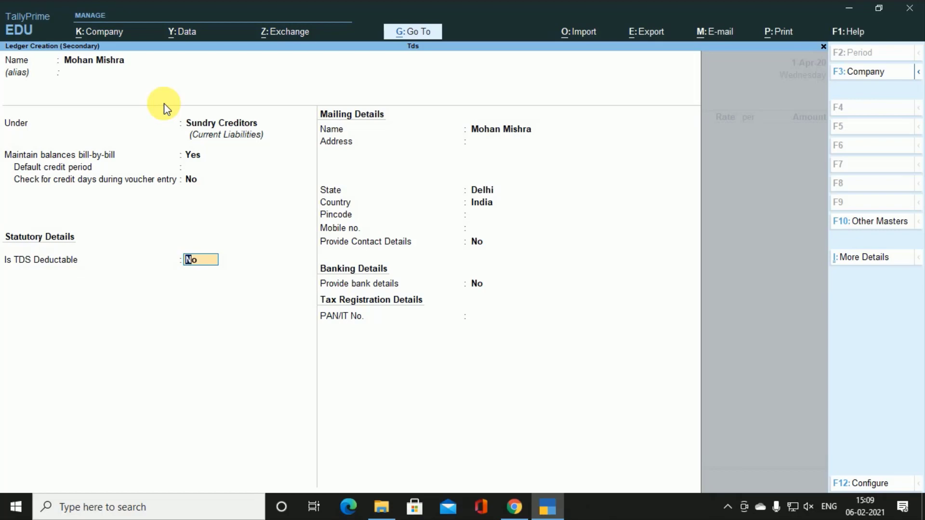
Make the supplier ledger TDS deductible as Individual/HUF - Resident, deducting TDS in the same voucher
text(y)
key(Return)
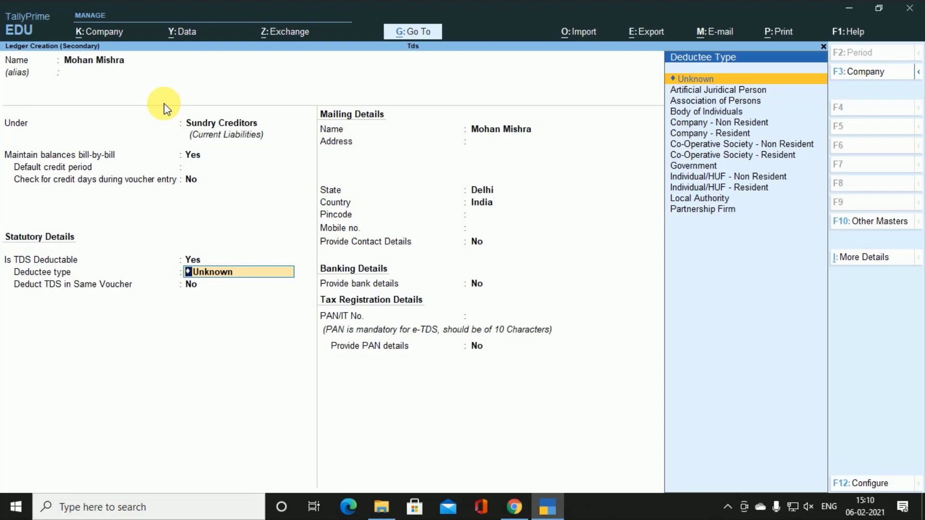
key(Down)
key(Down)
key(Down)
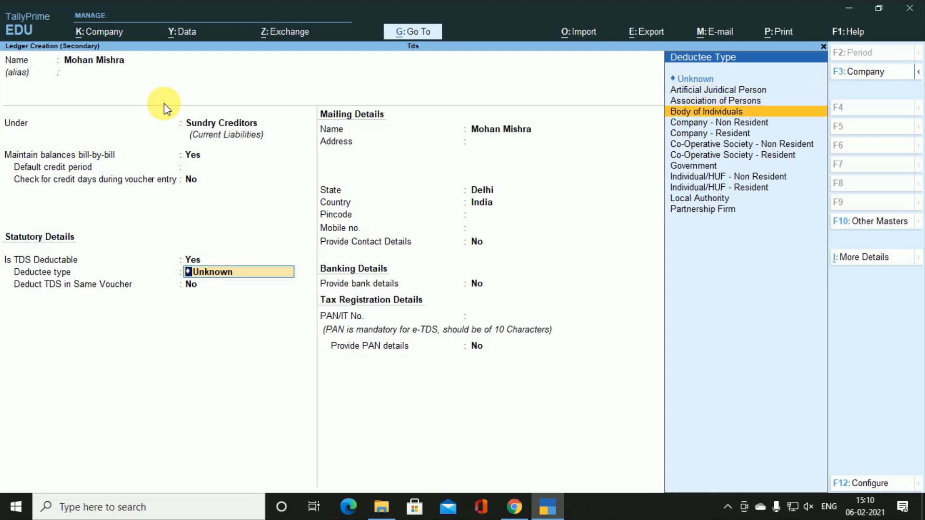
key(Down)
key(Down)
key(Down)
key(Down)
key(Down)
key(Down)
key(Down)
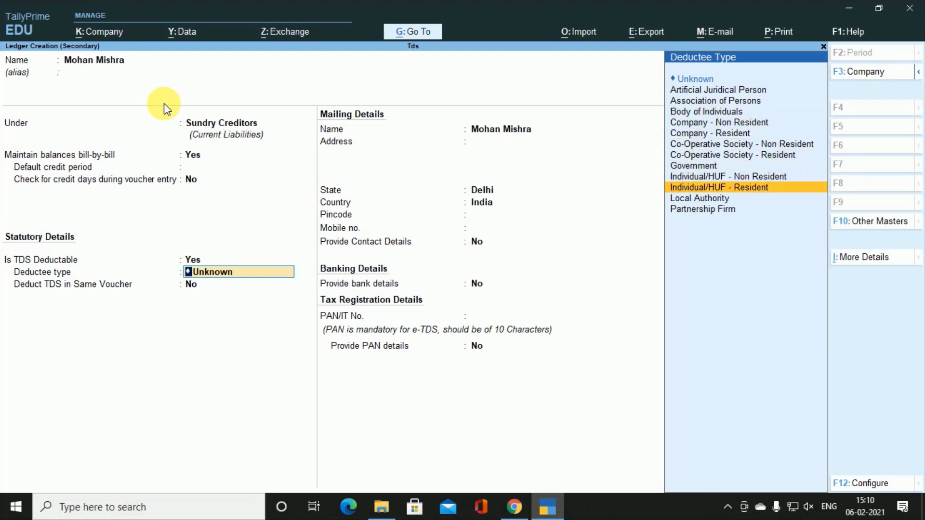
key(Return)
key(y)
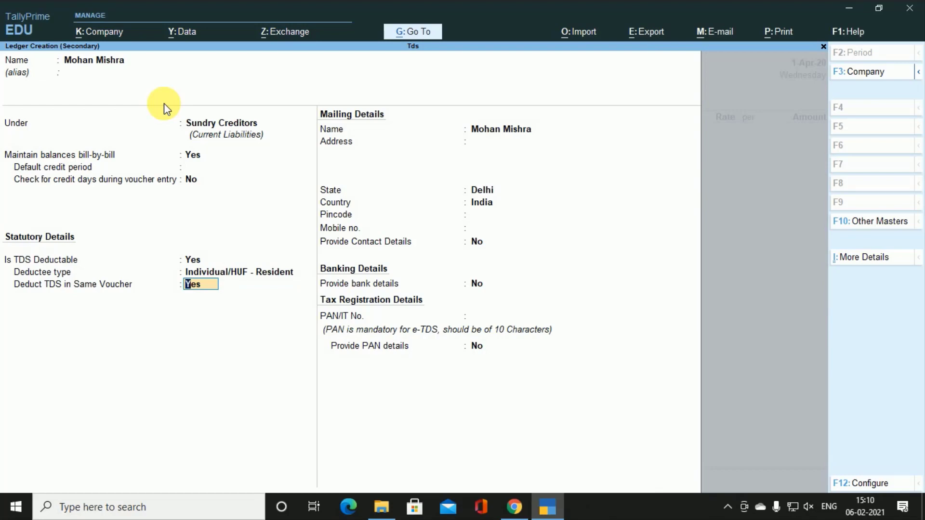
key(Return)
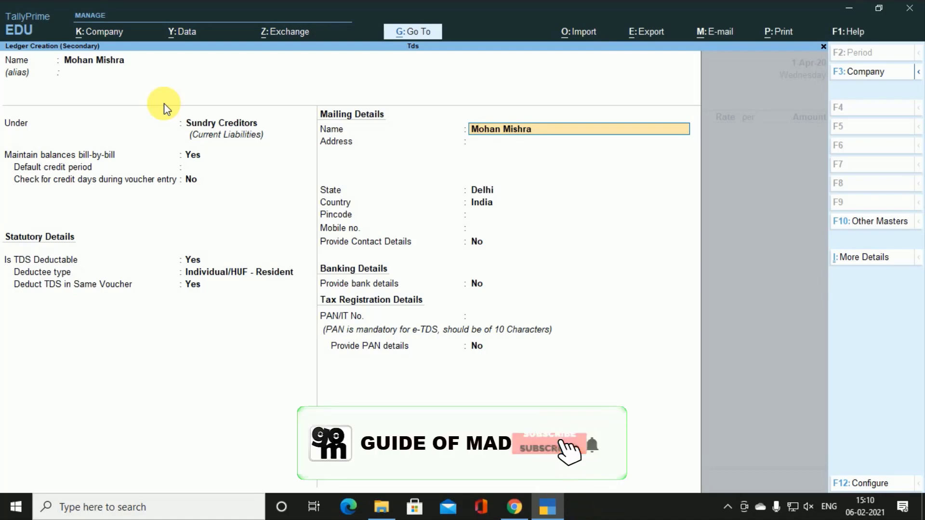
Enter the supplier's PAN in PAN/IT No., leaving Provide PAN details at No
key(Return)
key(Return)
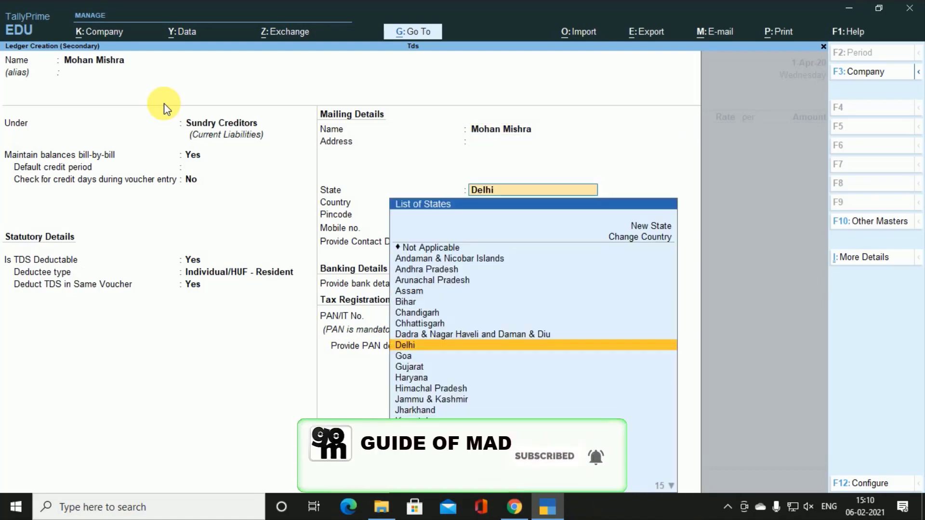
key(Return)
key(Return)
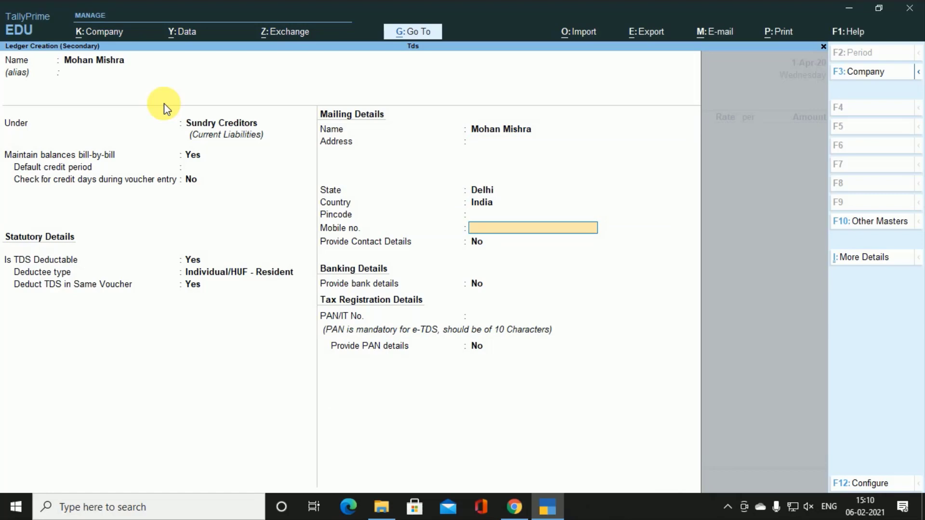
key(Return)
key(Return)
key(Return)
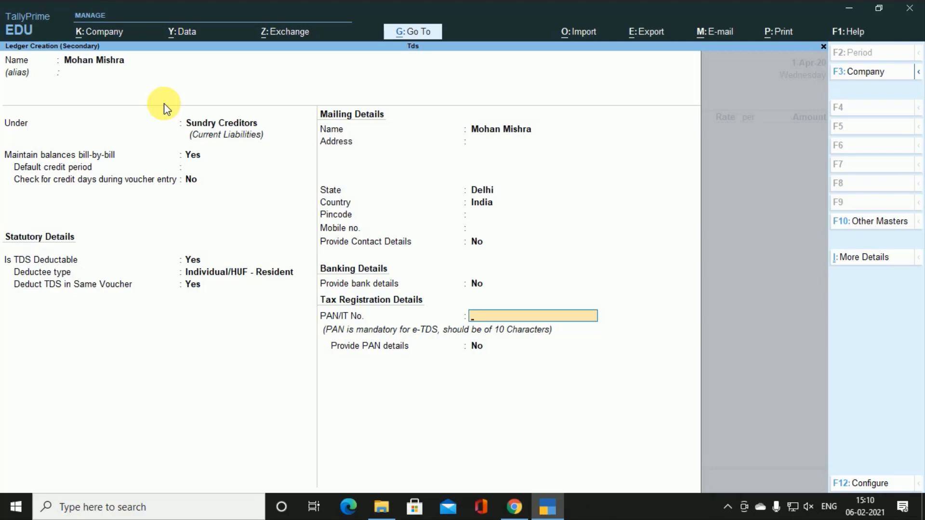
text(SEPPS4555S)
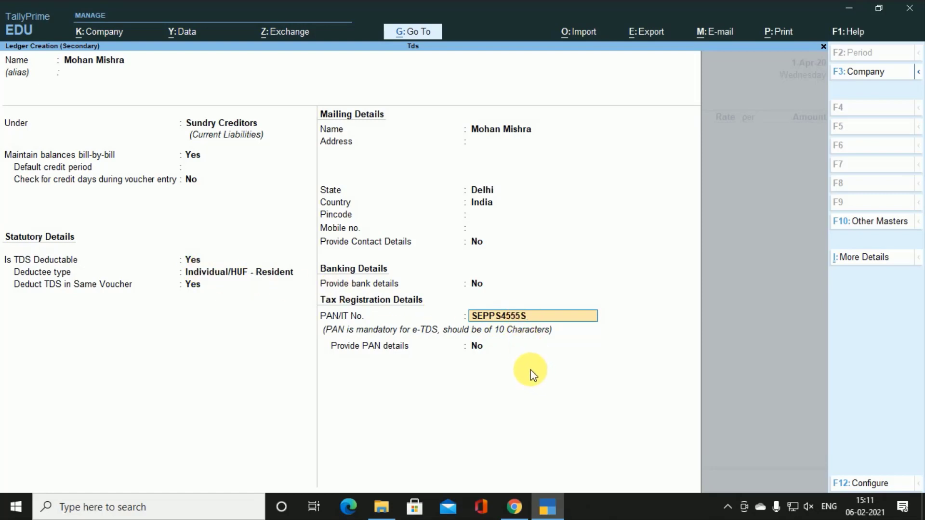
key(Return)
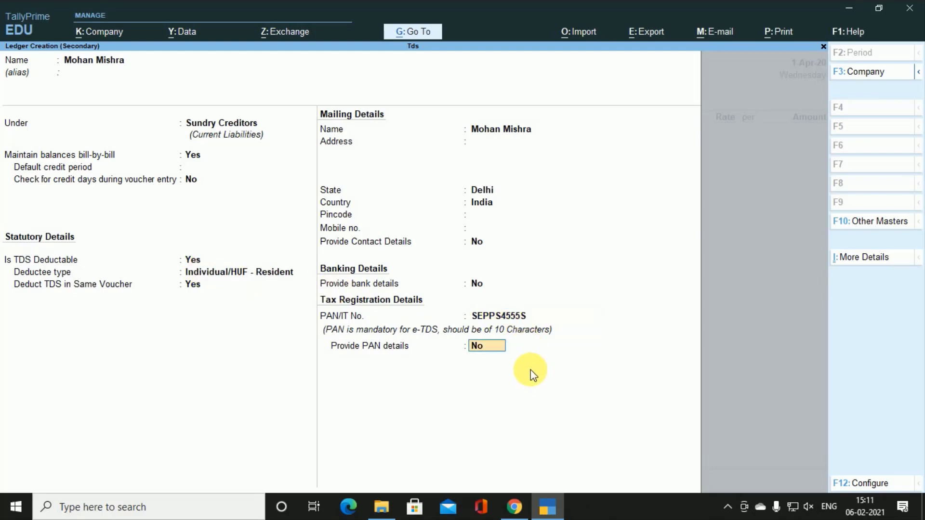
key(Return)
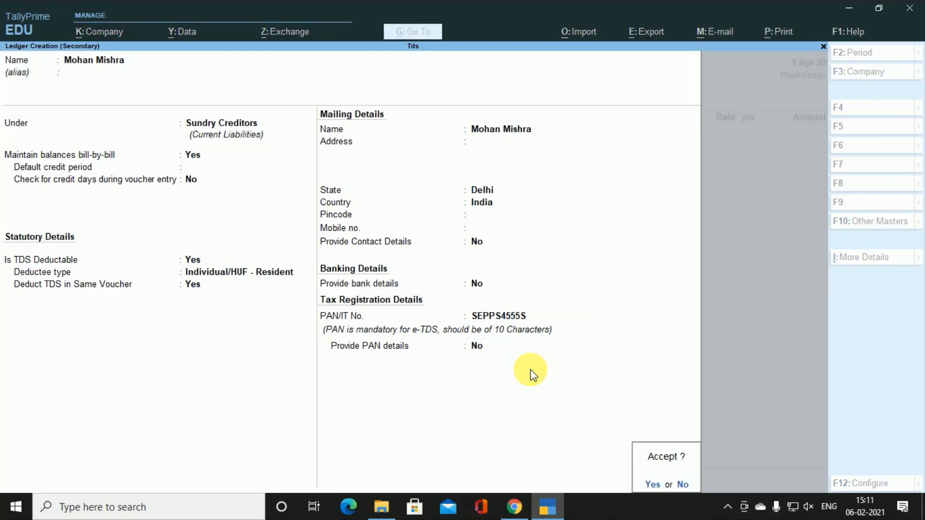
Save the supplier ledger as the voucher's party and begin a new ledger for Particulars
key(Return)
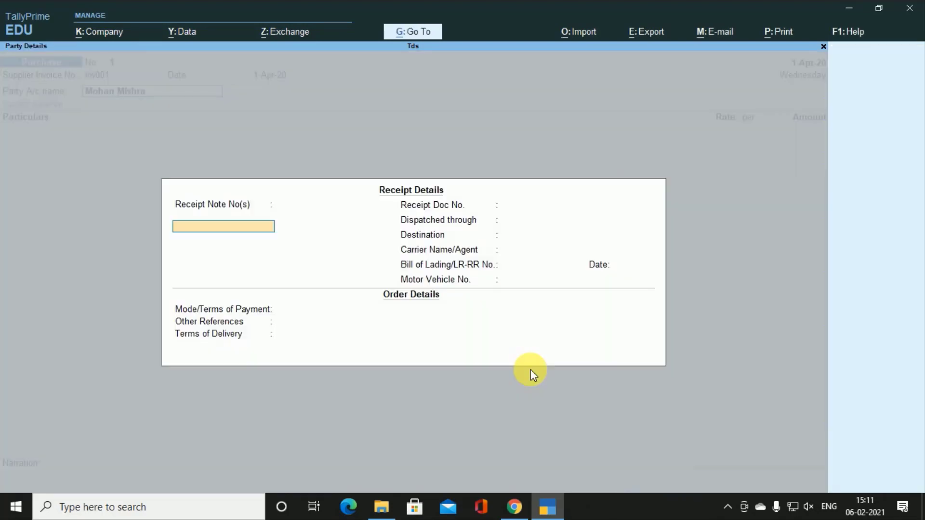
key(Escape)
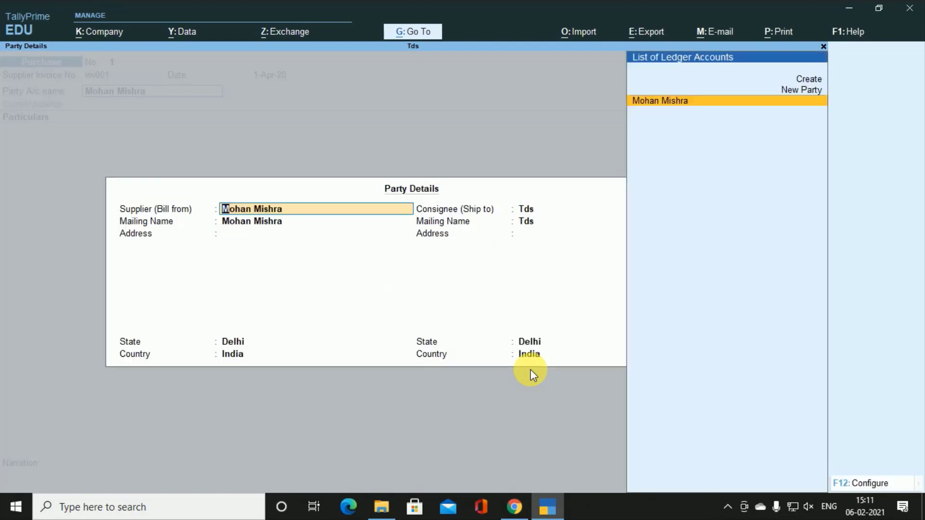
key(Escape)
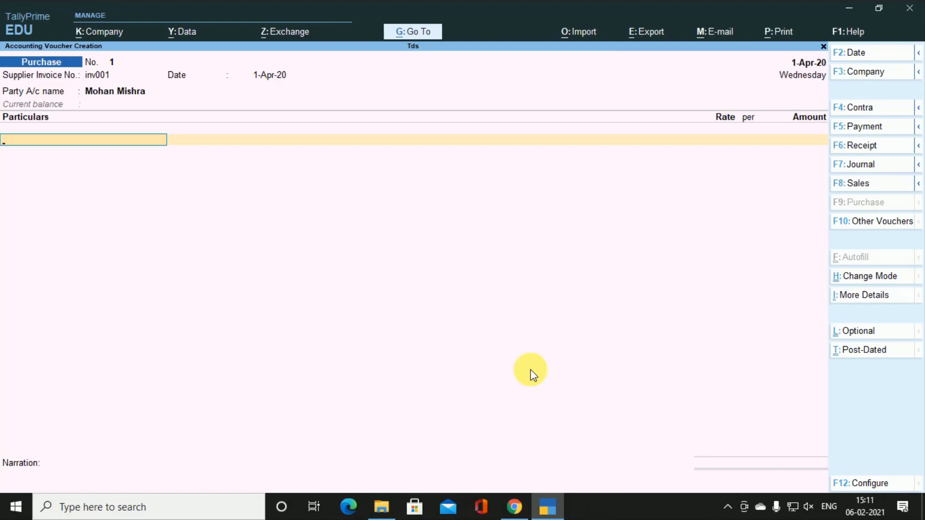
key(alt+c)
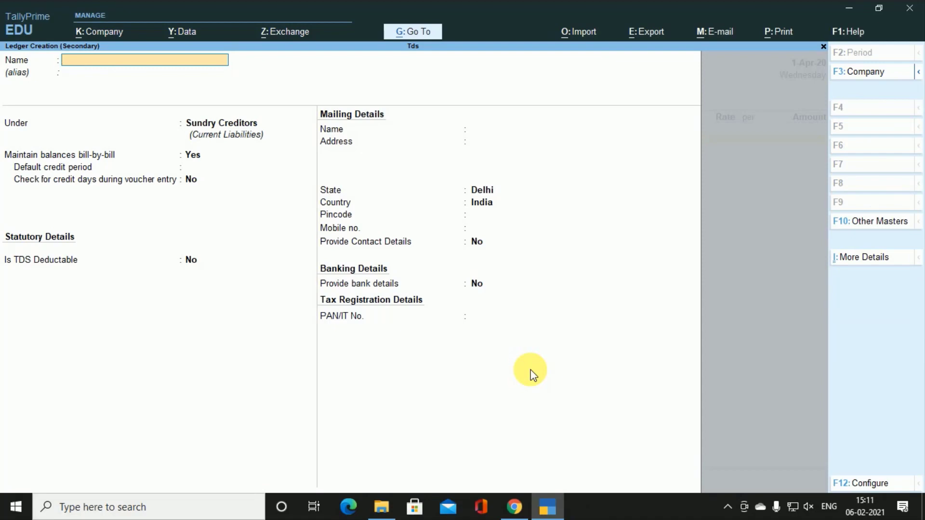
Name the new ledger Renting Service and place it under Indirect Expenses
text(Renting Service)
key(Return)
key(Return)
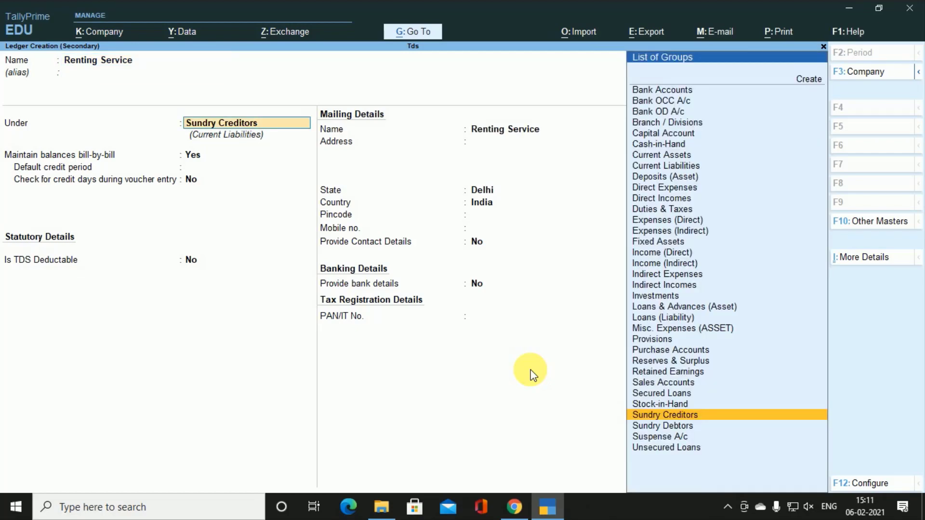
text(In)
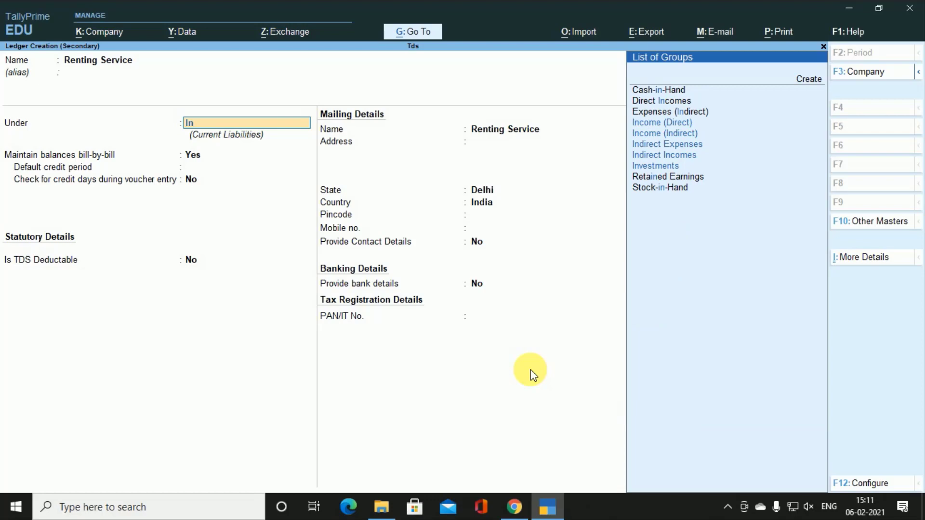
key(Down)
key(Down)
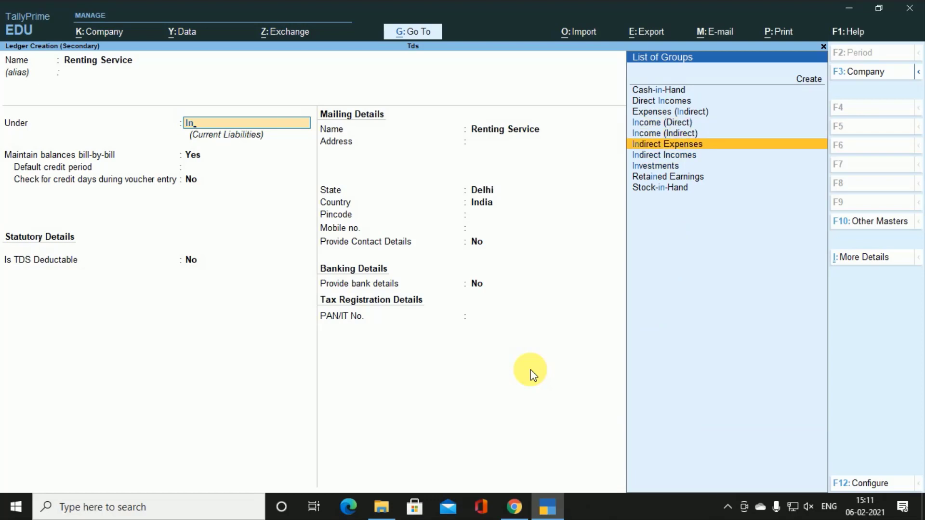
key(Return)
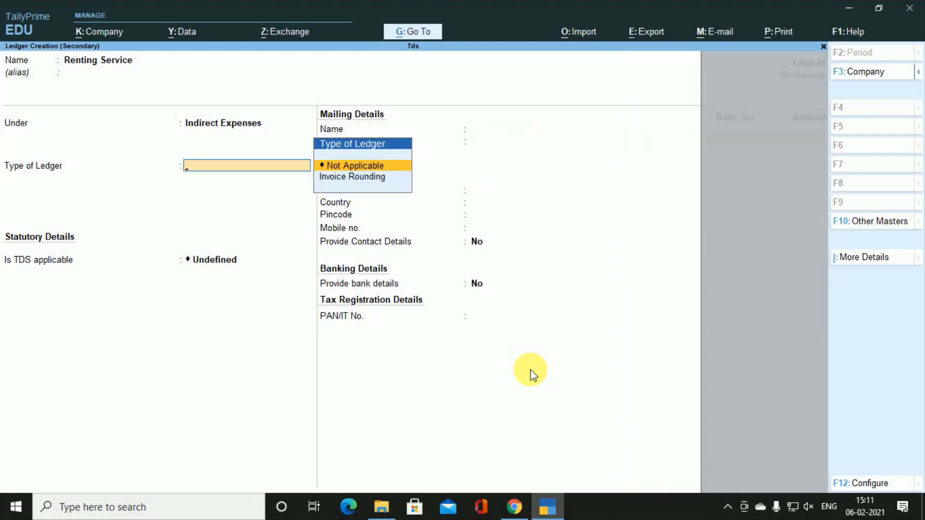
key(Return)
Mark TDS as Applicable for Renting Service and start a new nature of payment
text(A)
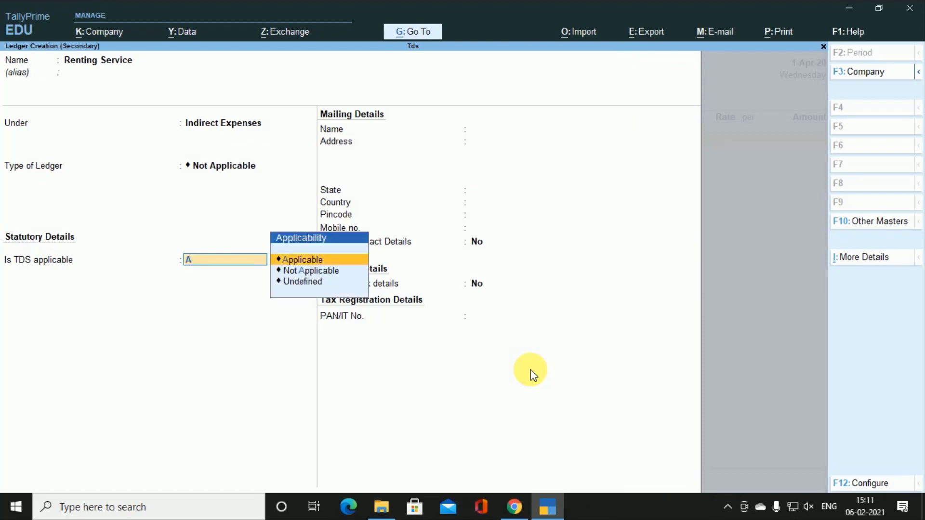
key(Return)
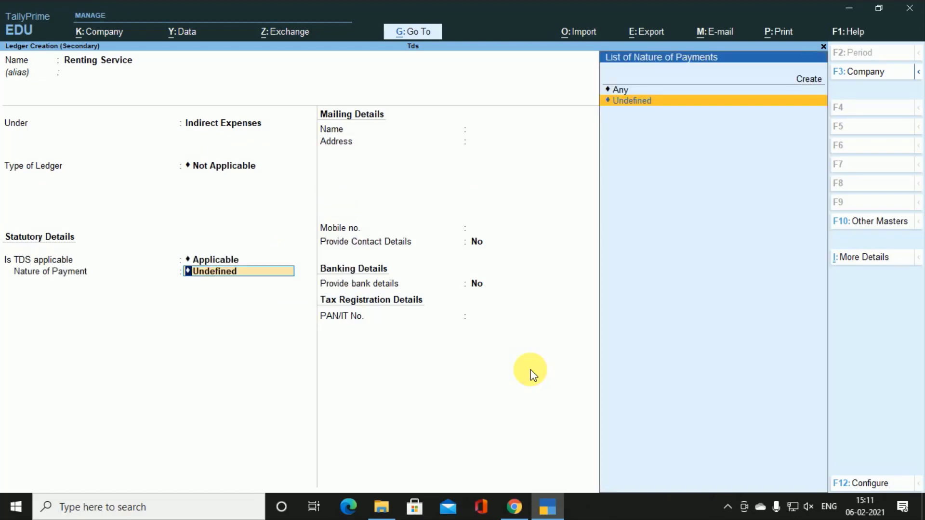
key(Up)
key(Up)
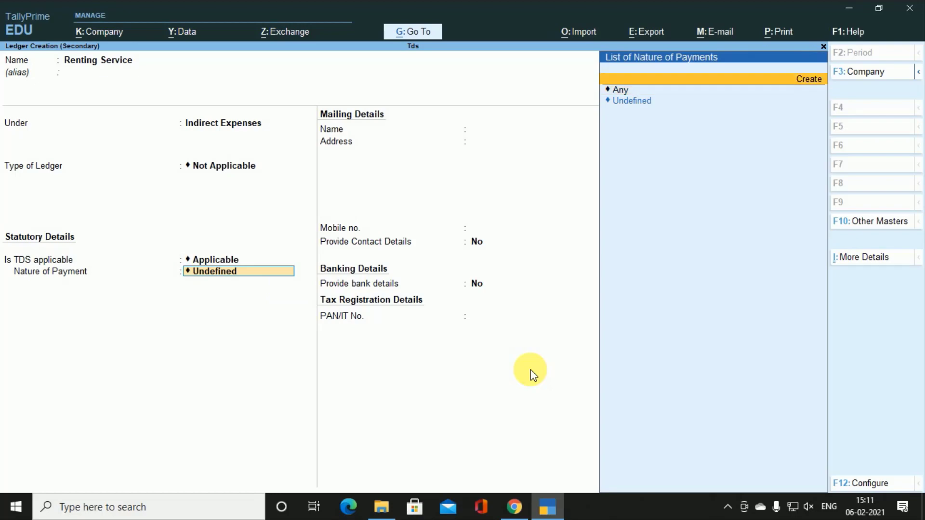
key(Return)
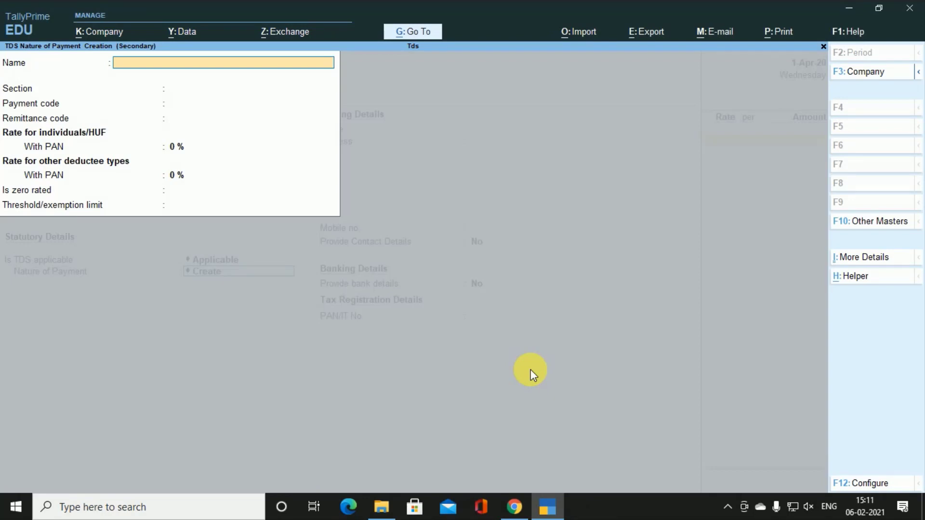
Name the nature of payment 'Payment of Rent' with section 194H, then view the Chrome rate chart
text(Payment of Rent)
key(Return)
text(194)
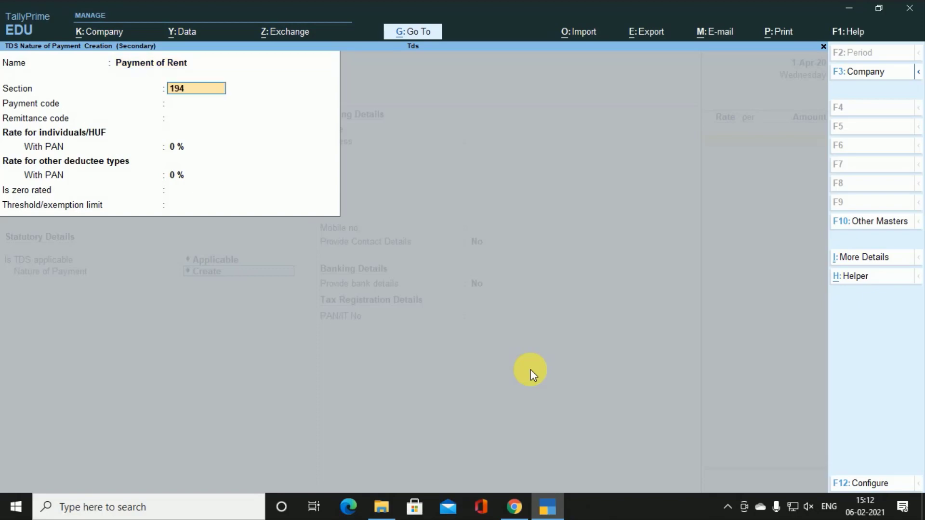
text(H)
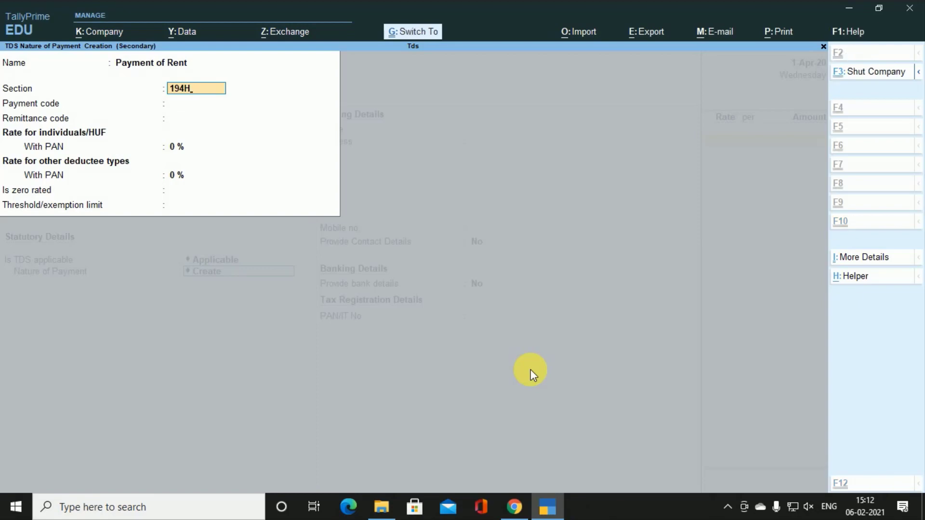
key(alt+Tab)
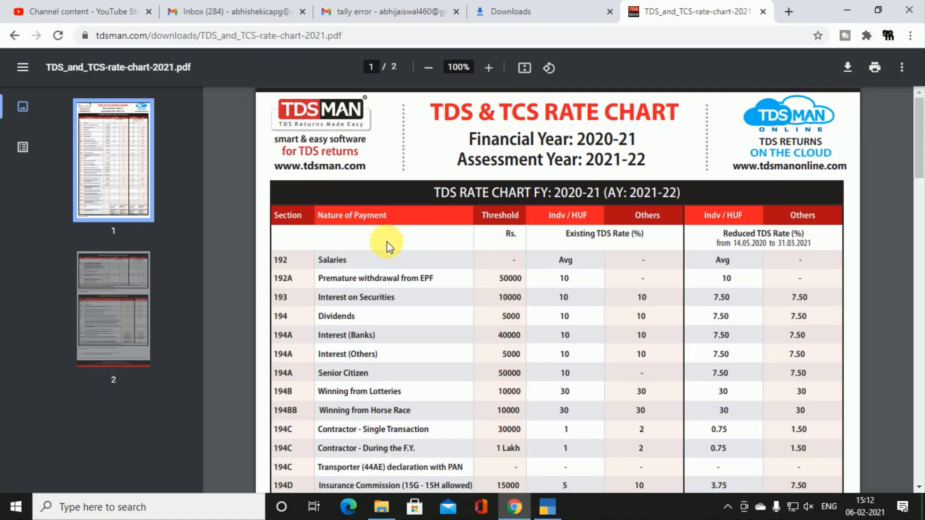
Find and highlight the section 194I rent row in the TDS rate chart PDF
scroll(414, 273, down, 3)
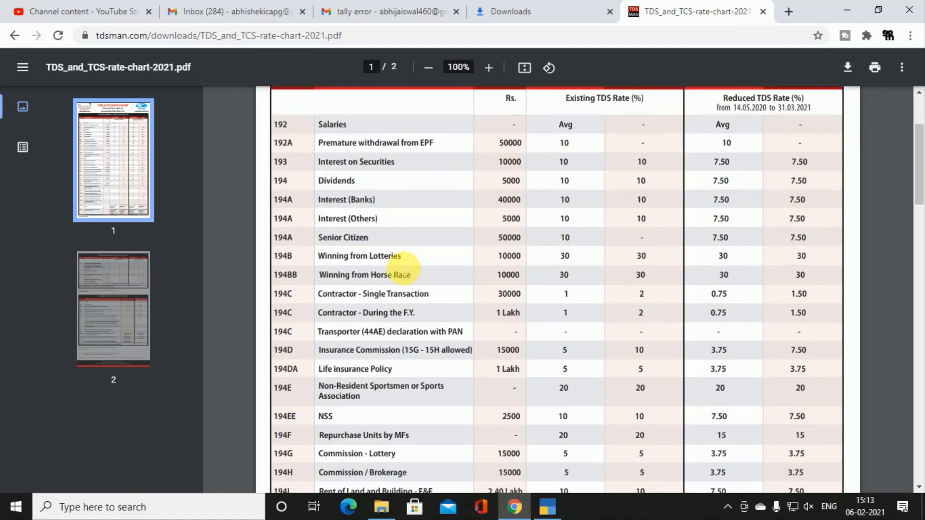
scroll(390, 270, up, 3)
scroll(353, 289, down, 3)
scroll(338, 294, down, 2)
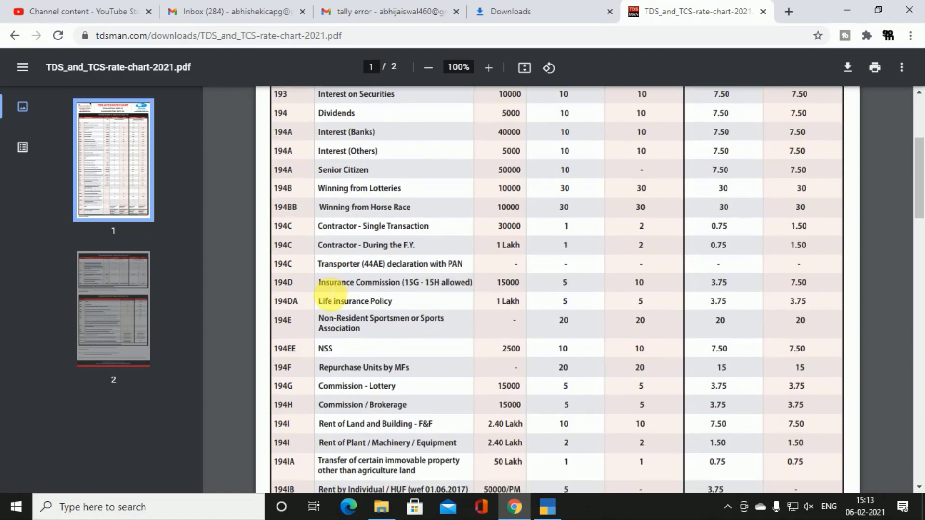
scroll(366, 303, down, 2)
scroll(371, 301, down, 2)
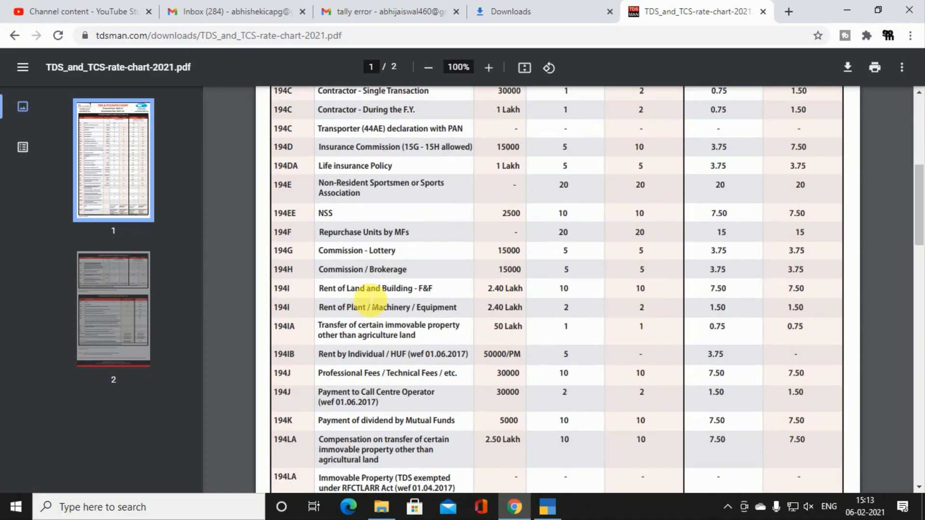
scroll(322, 305, down, 2)
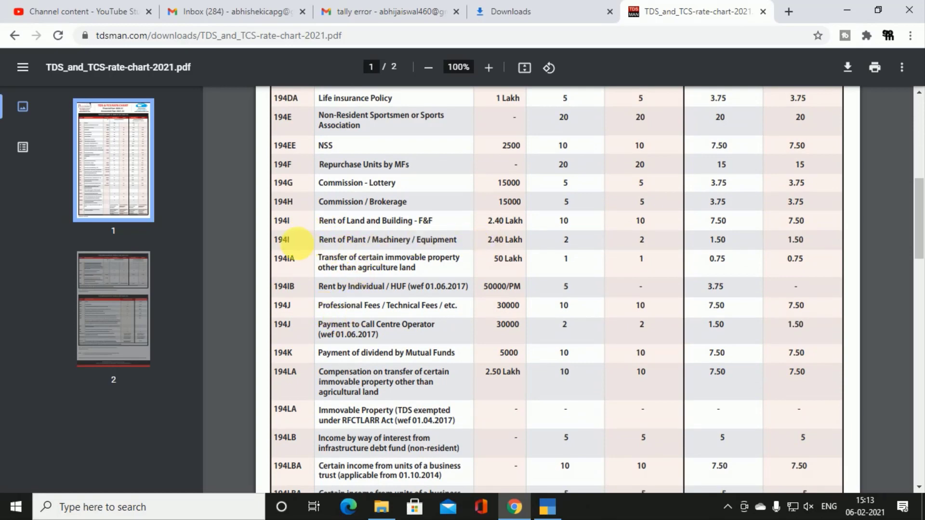
drag(274, 240, 653, 244)
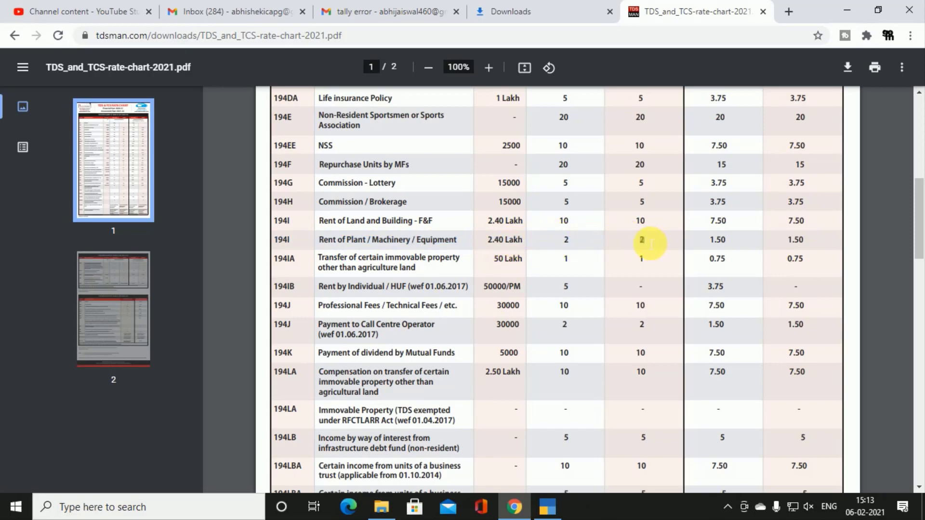
Check the 194I rates (10% land/building, 2% plant/machinery), then return to TallyPrime
scroll(648, 245, up, 5)
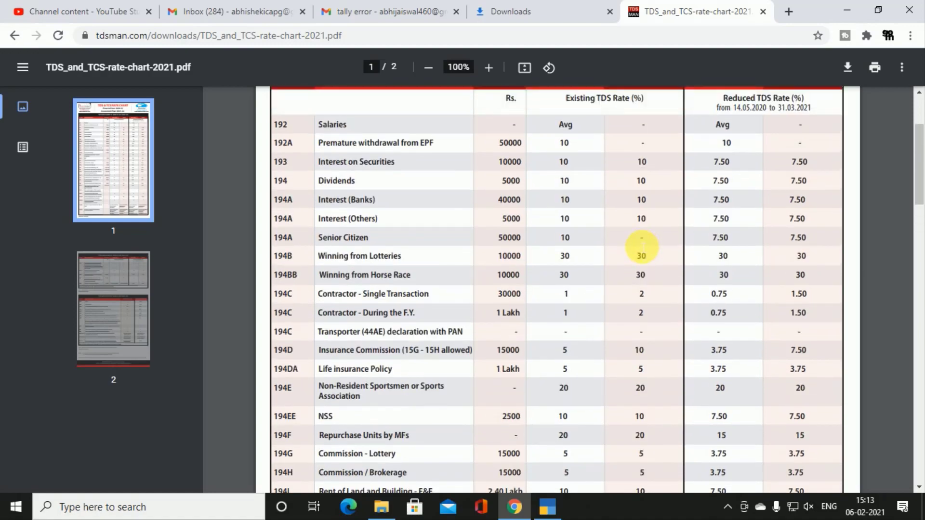
scroll(642, 247, up, 1)
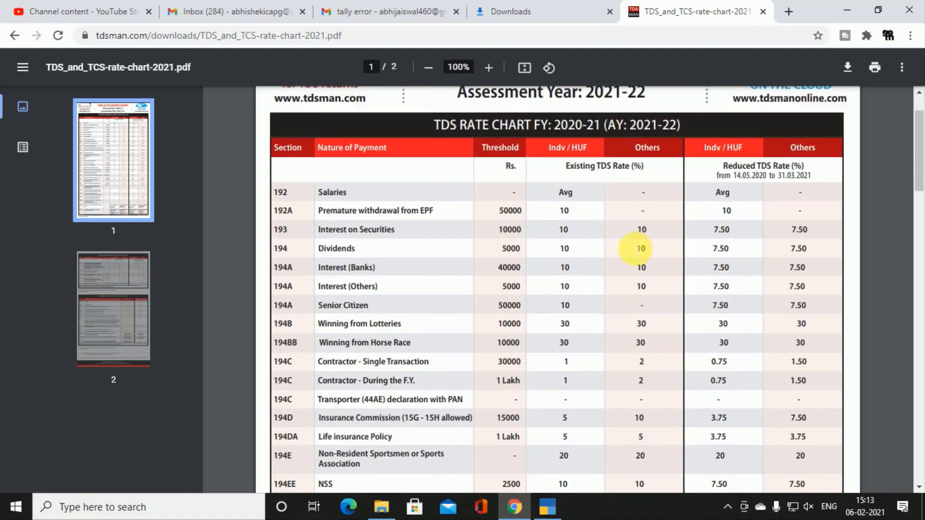
scroll(641, 249, down, 1)
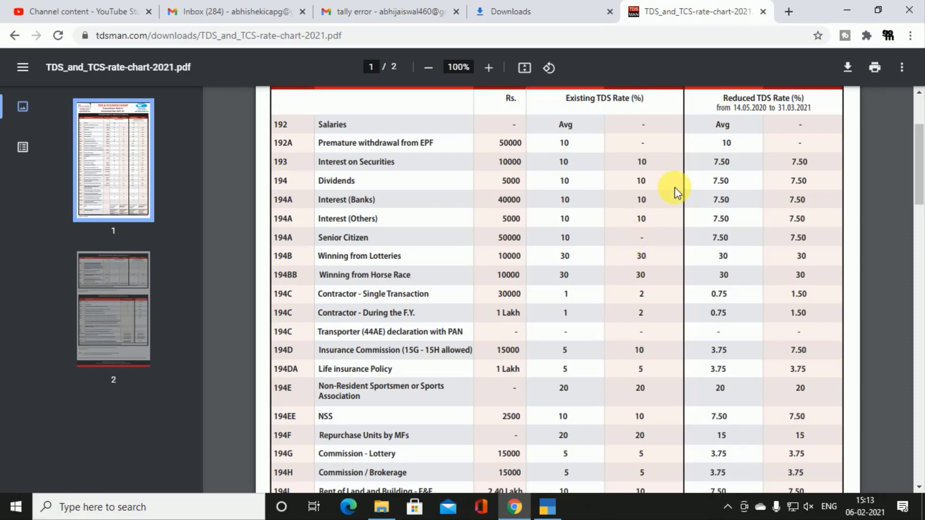
scroll(742, 135, up, 1)
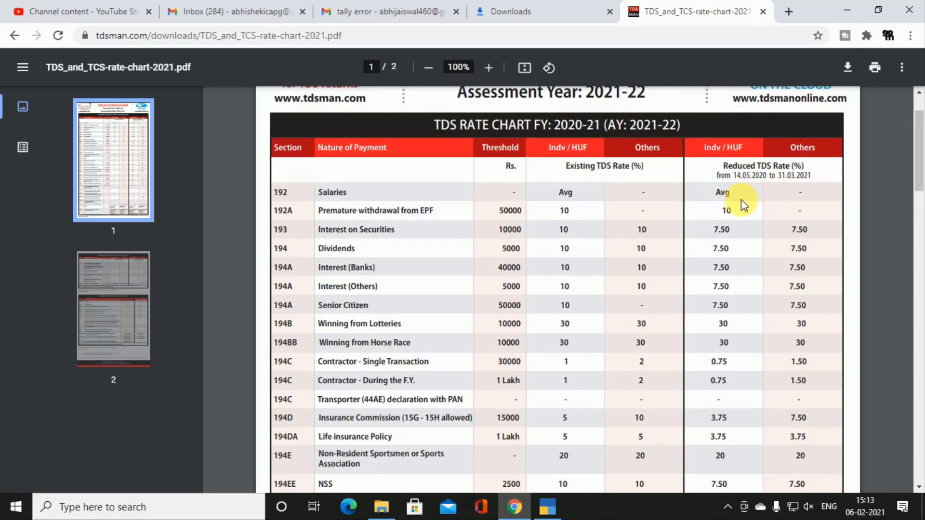
scroll(591, 199, down, 2)
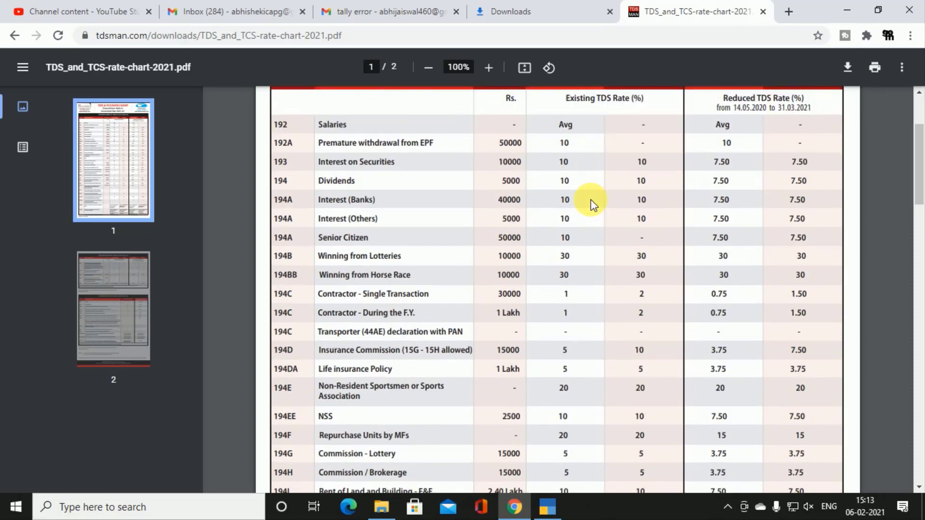
scroll(591, 200, down, 1)
scroll(535, 272, down, 1)
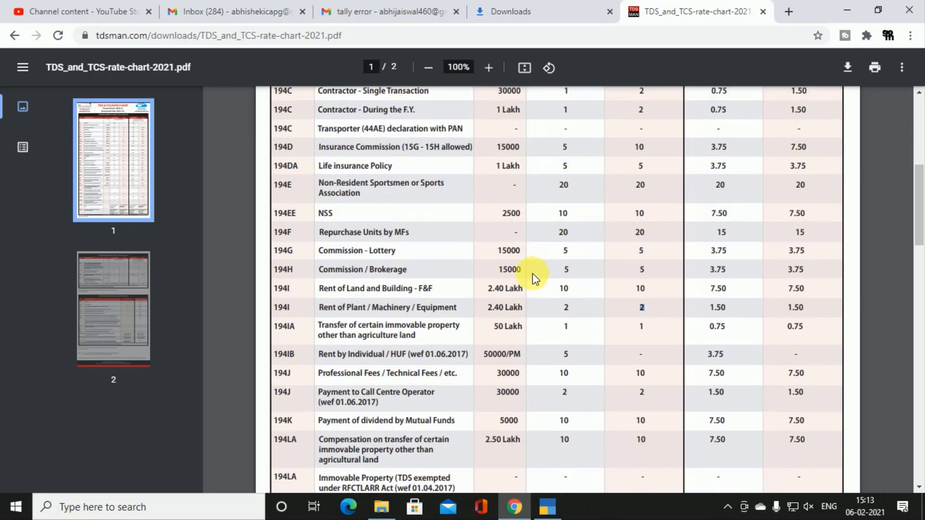
scroll(469, 330, down, 1)
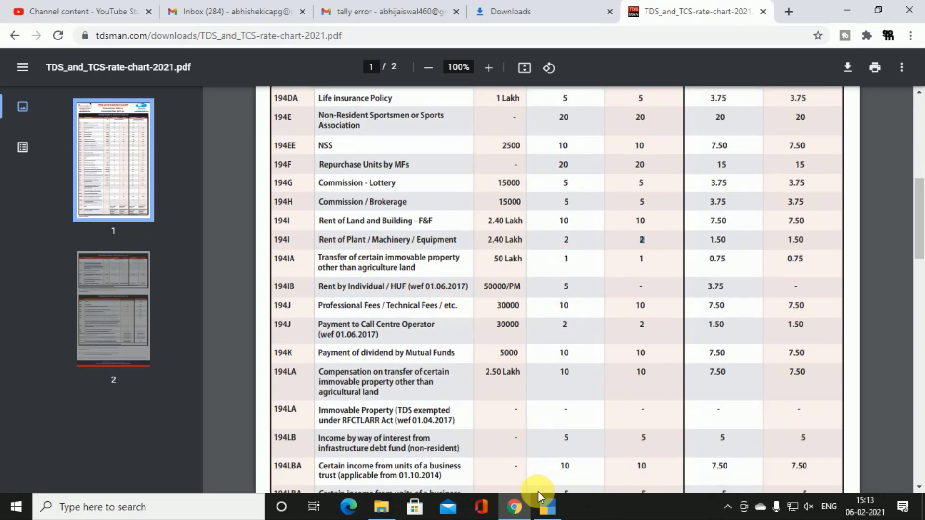
click(548, 511)
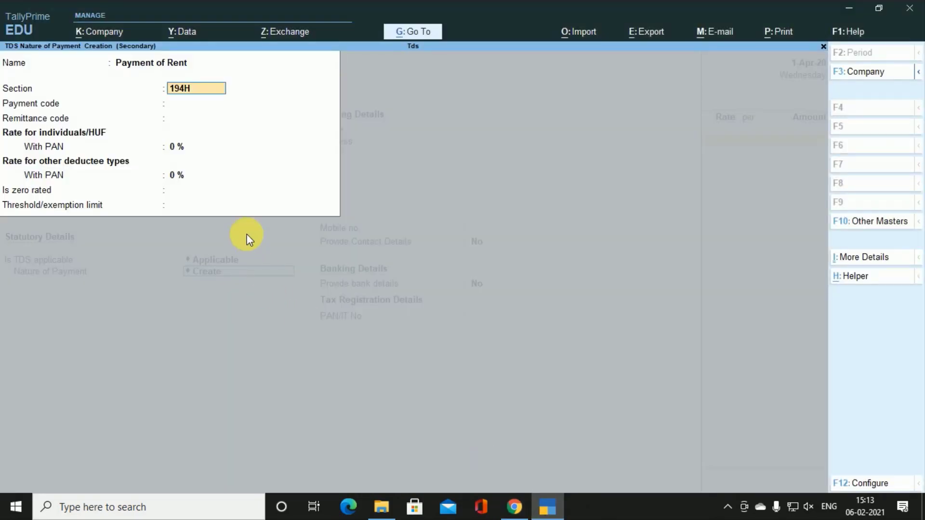
Correct the section to 194I and set payment and remittance codes to 94I
key(BackSpace)
text(I)
key(Return)
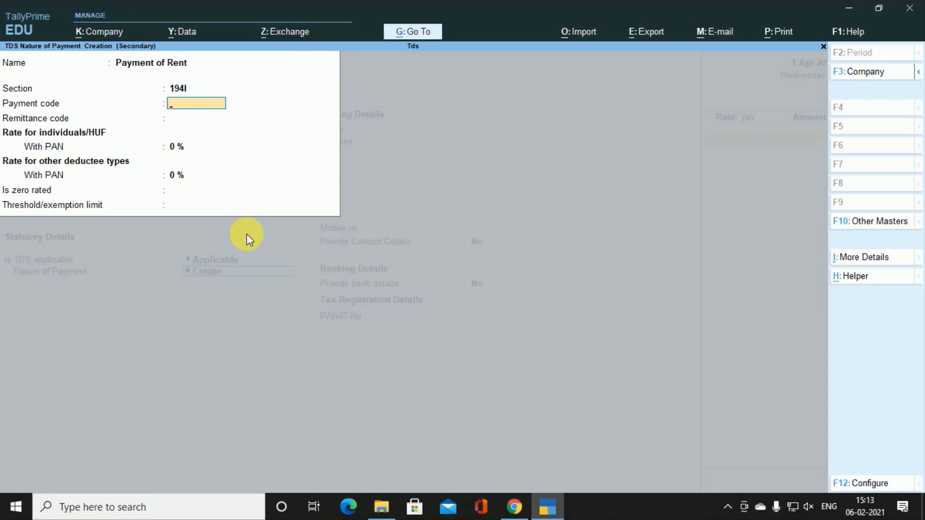
text(94I)
key(Return)
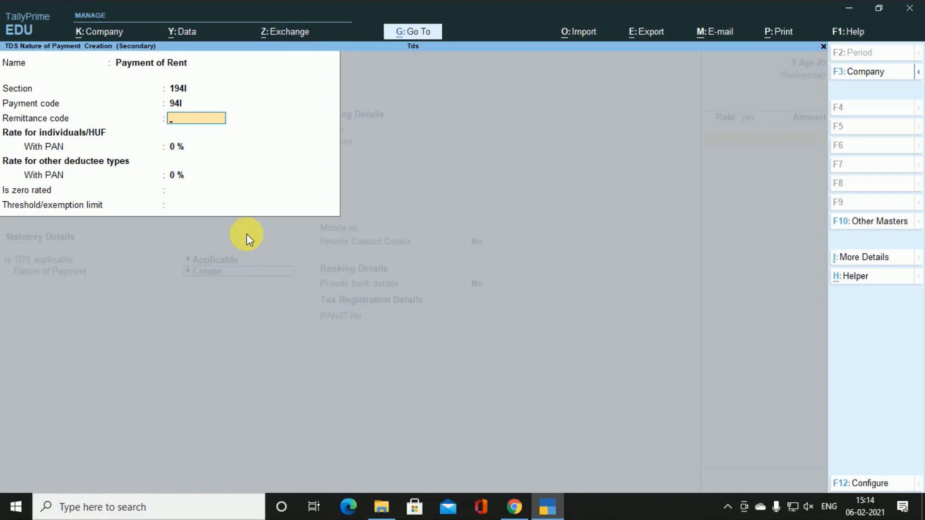
text(94)
key(BackSpace)
text(I)
key(Return)
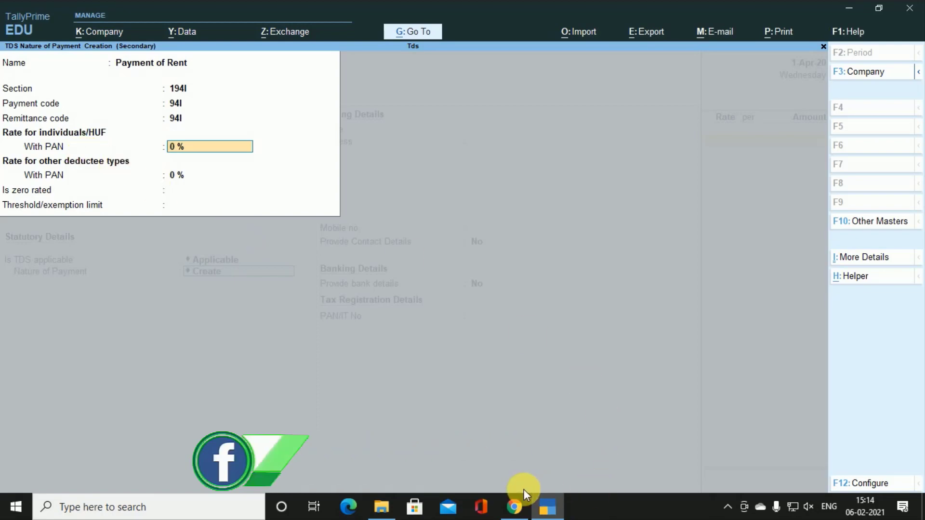
Set the With PAN rate to 2% and threshold to 2,40,000, then save Payment of Rent
click(511, 515)
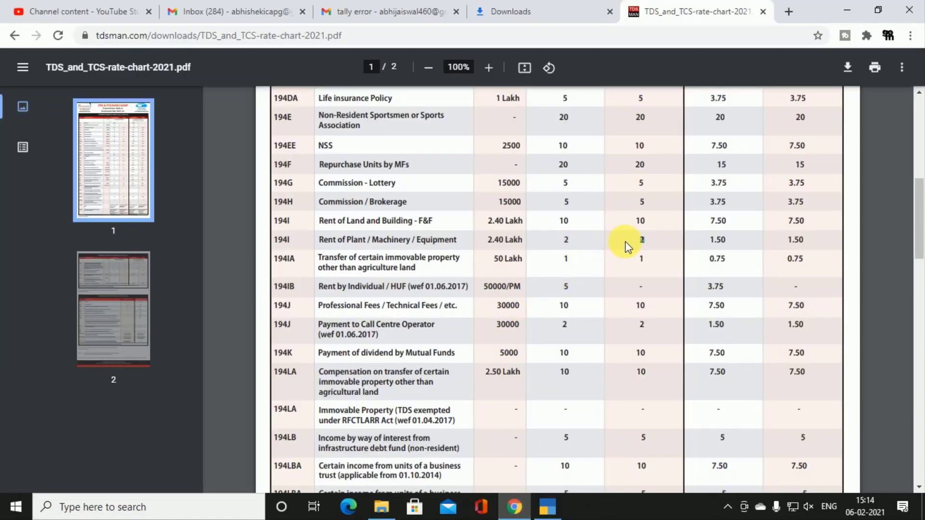
double_click(641, 239)
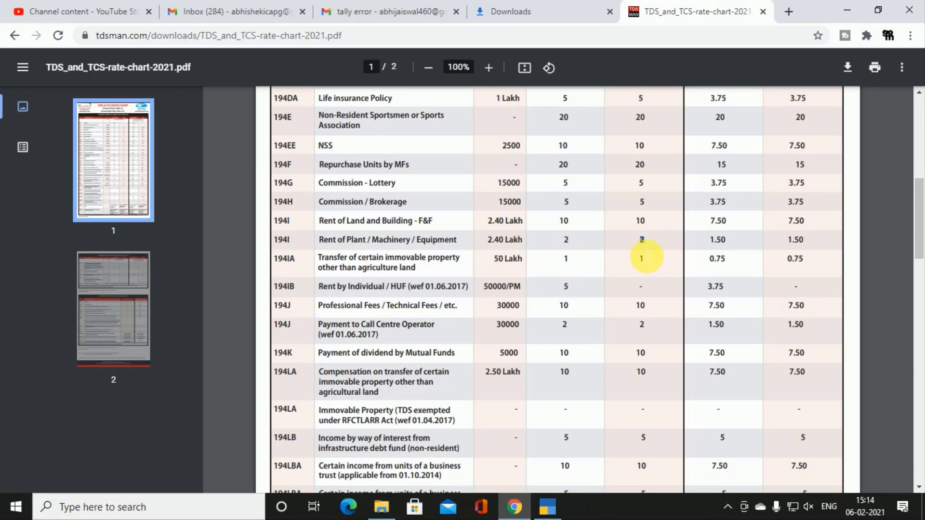
click(546, 507)
text(2)
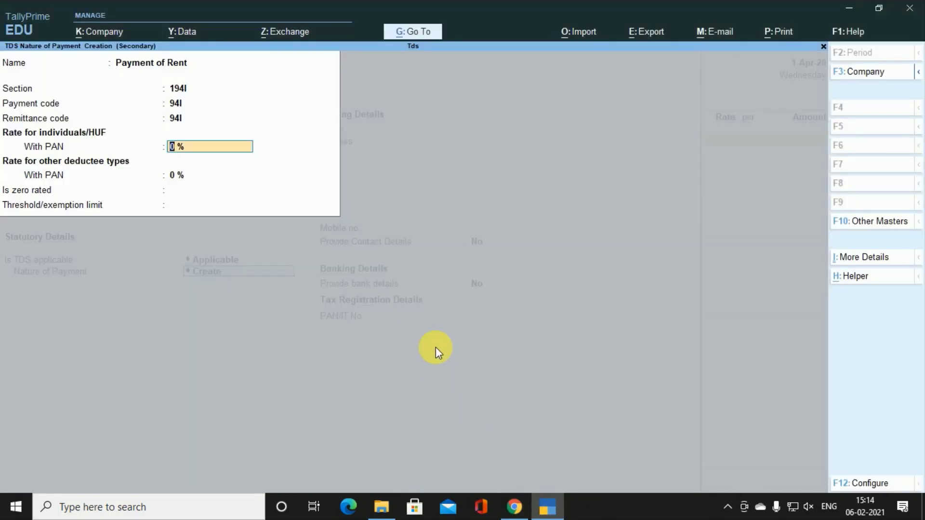
key(Return)
key(Return)
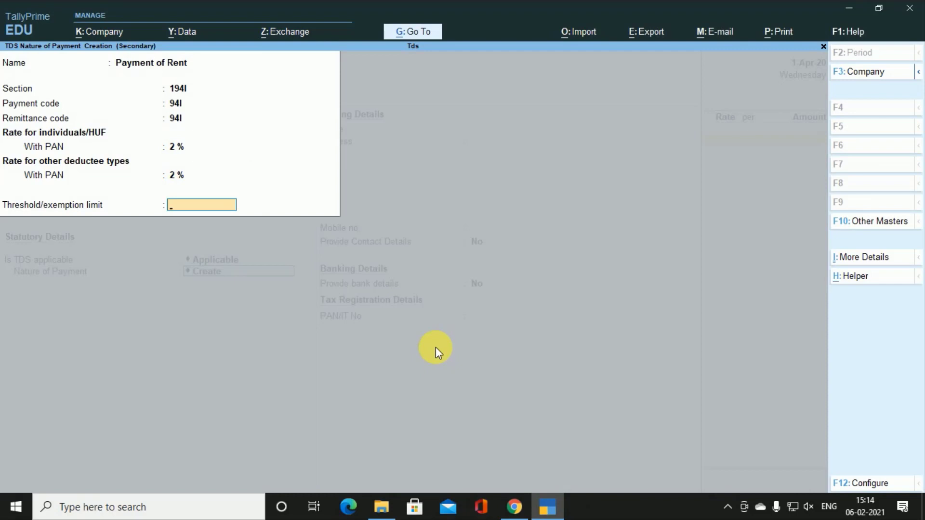
text(240000)
key(Return)
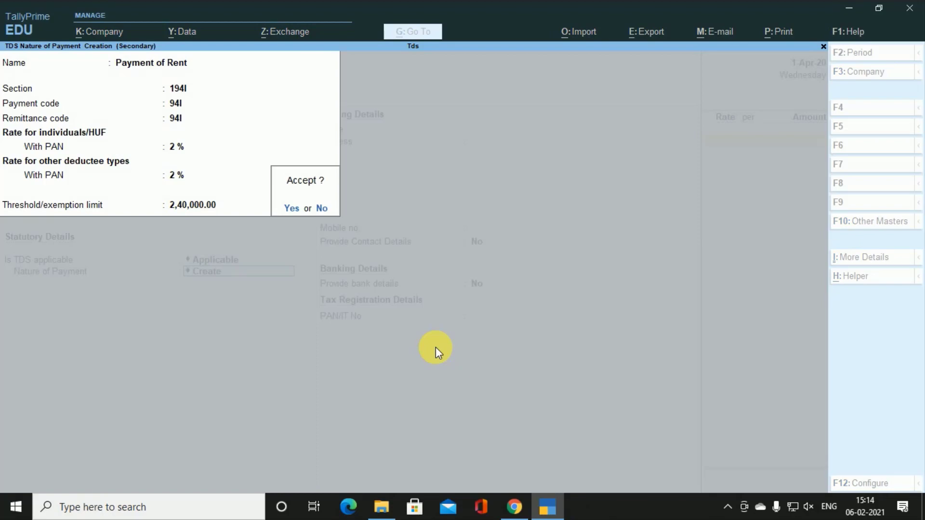
key(Return)
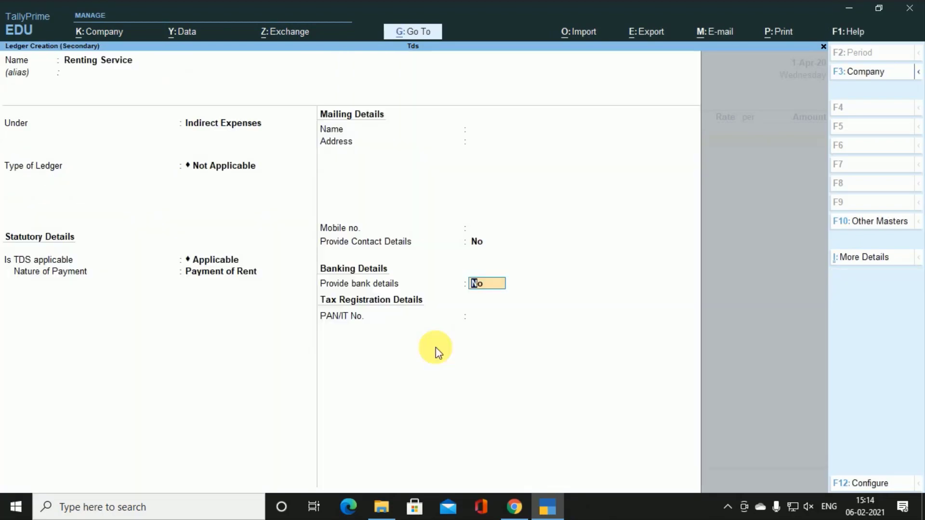
Save the Renting Service ledger and debit it with 2,82,000 rent
key(Return)
key(Return)
key(Return)
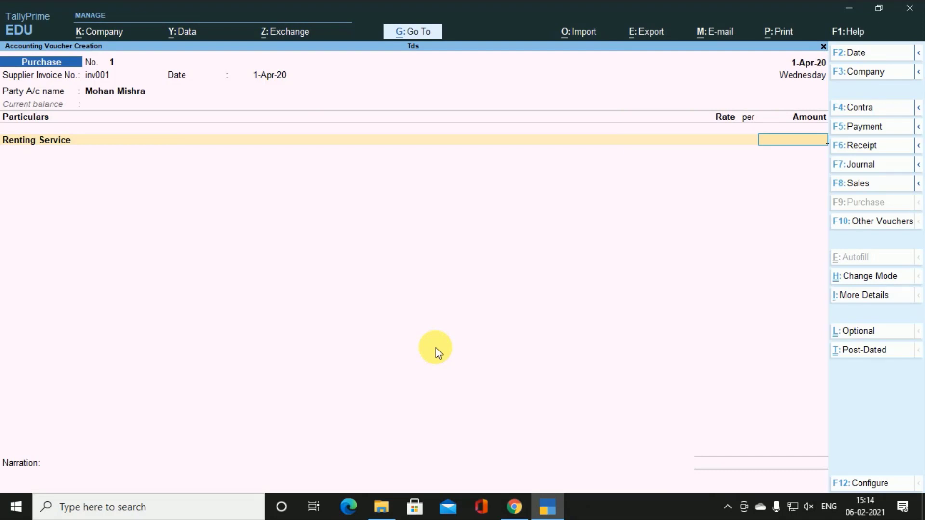
text(282000)
key(Return)
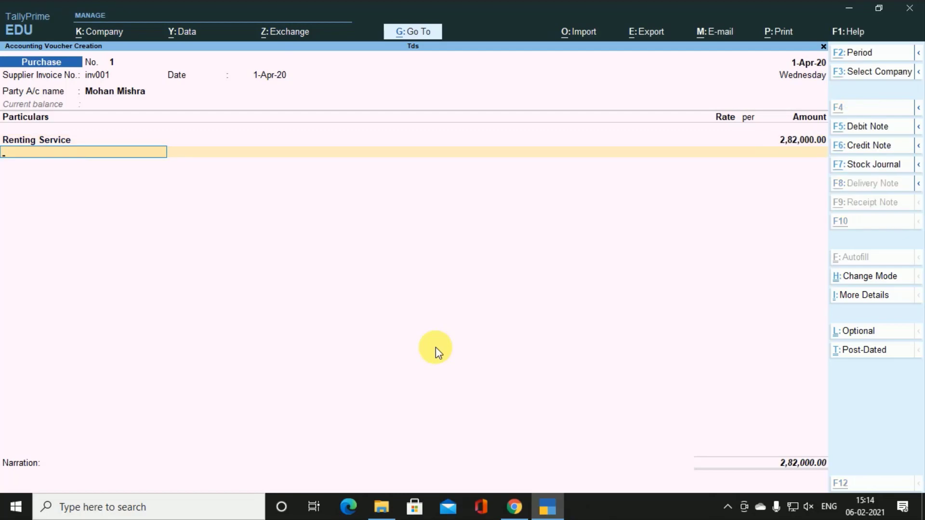
Create a 'Tds on Rent' ledger under Duties & Taxes, type TDS, nature Payment of Rent
key(alt+c)
text(Tds on Rent)
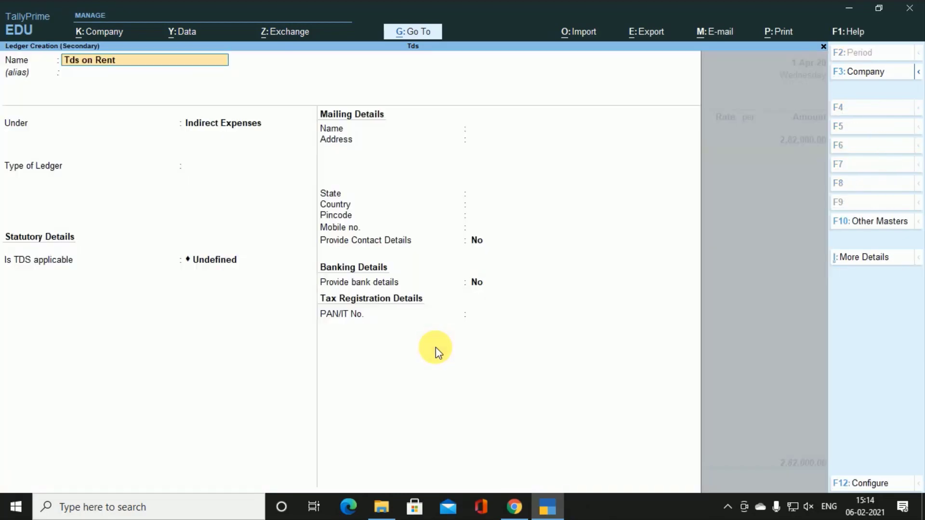
key(Return)
key(Return)
text(Du)
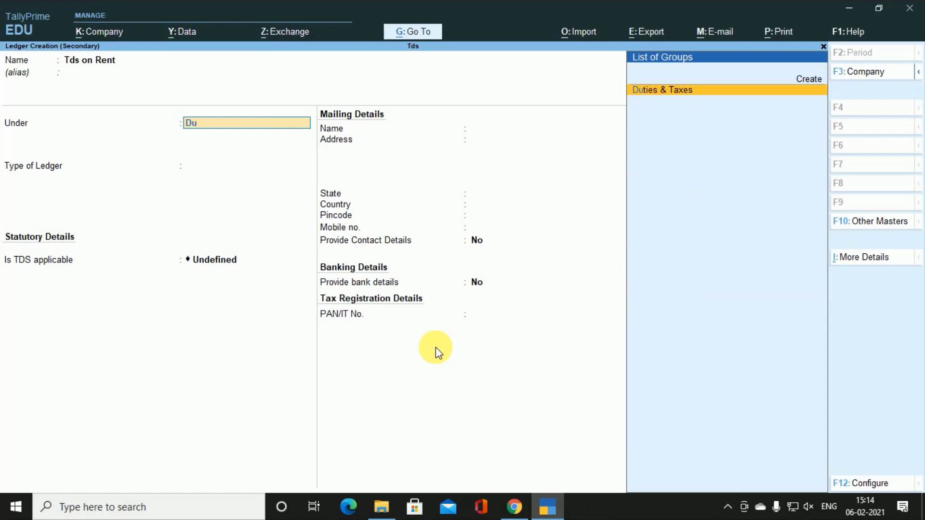
key(Return)
key(Down)
key(Return)
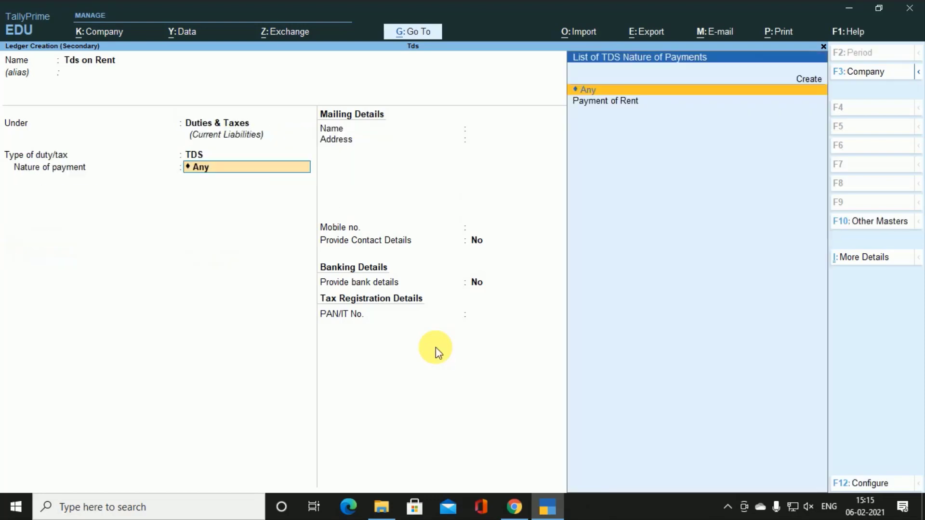
key(Down)
key(Return)
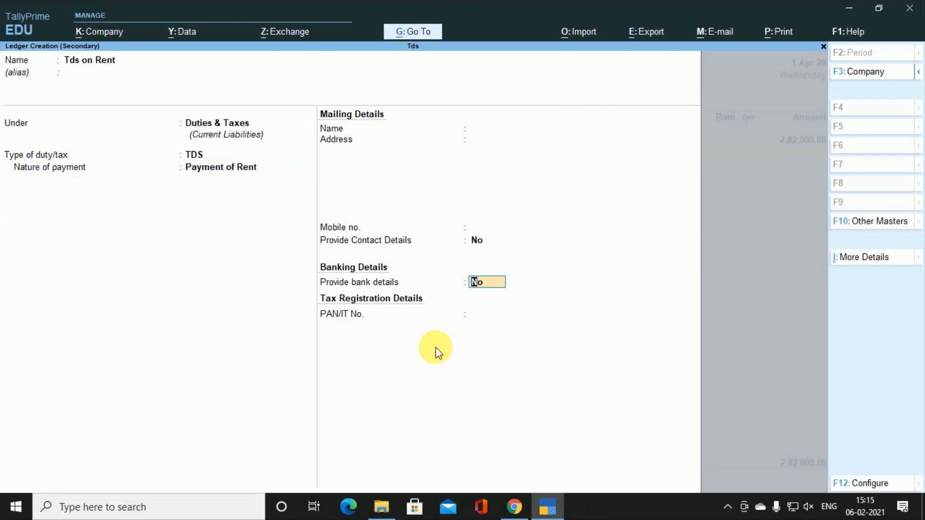
key(Return)
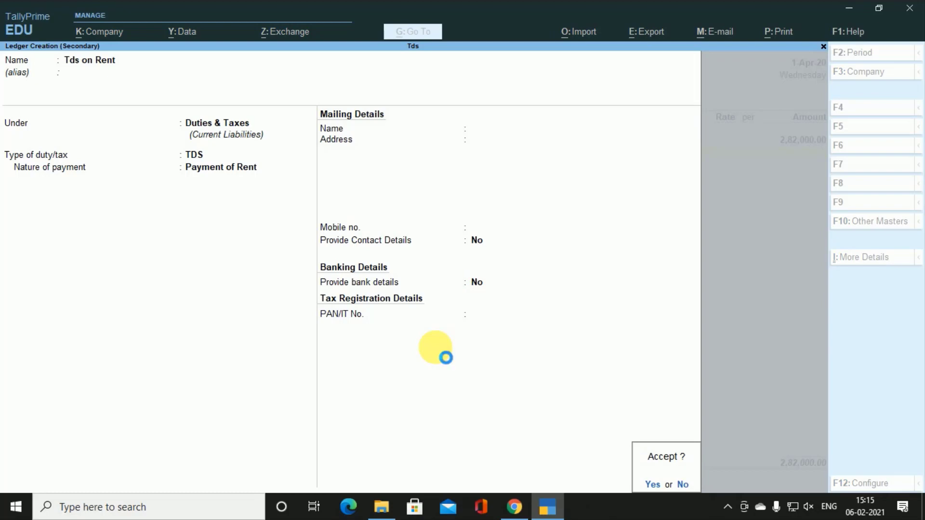
key(Return)
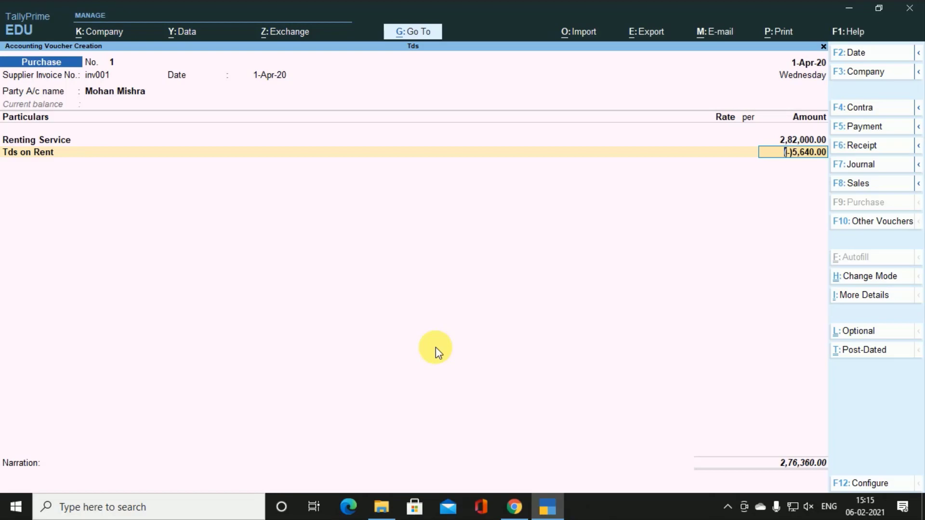
Accept the (-)5,640 TDS, allocate inv001 as 2,82,000 Cr and 5,640 Dr, and finish the voucher
key(Return)
key(Return)
key(Return)
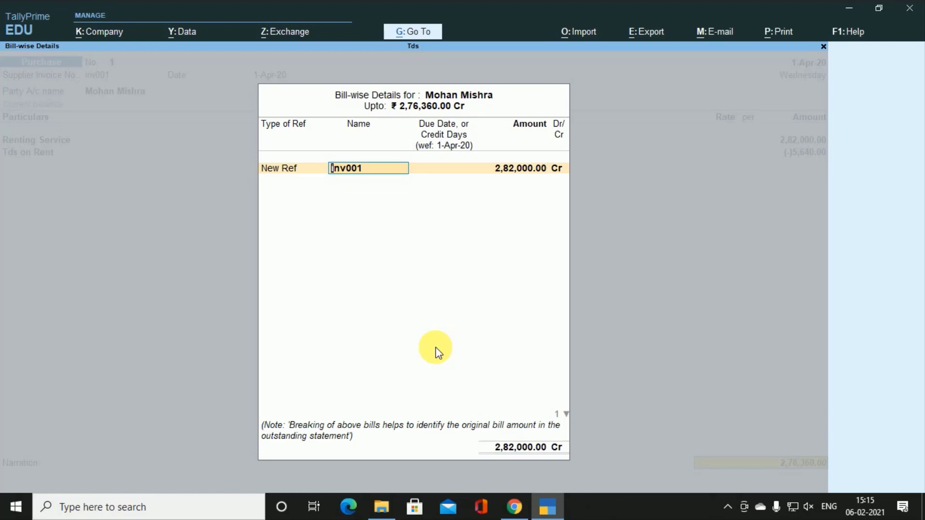
key(Return)
key(Return)
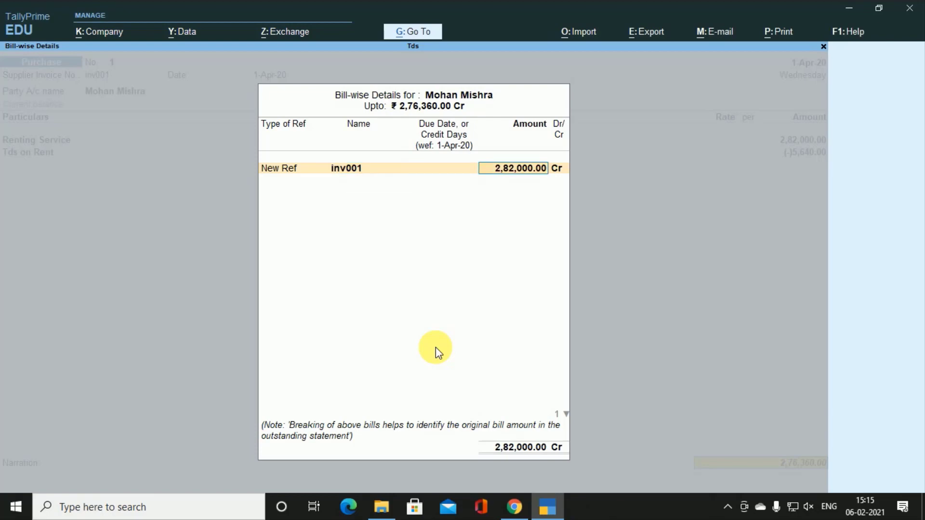
key(Return)
key(Return)
key(Return)
key(Return)
key(Return)
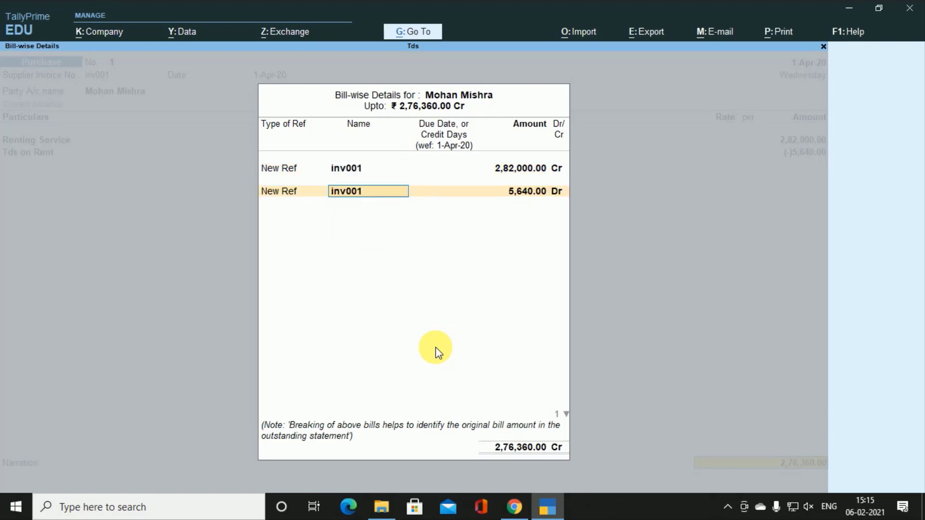
key(Return)
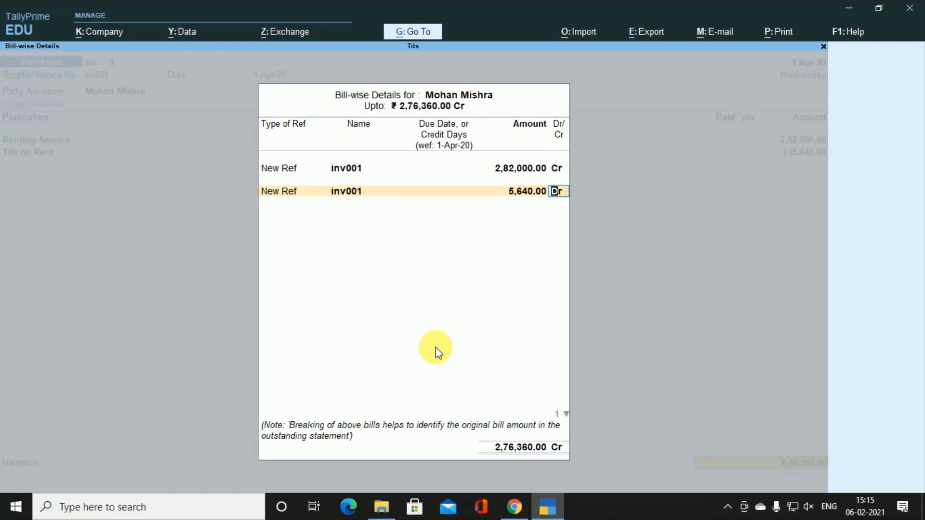
key(Return)
key(Return)
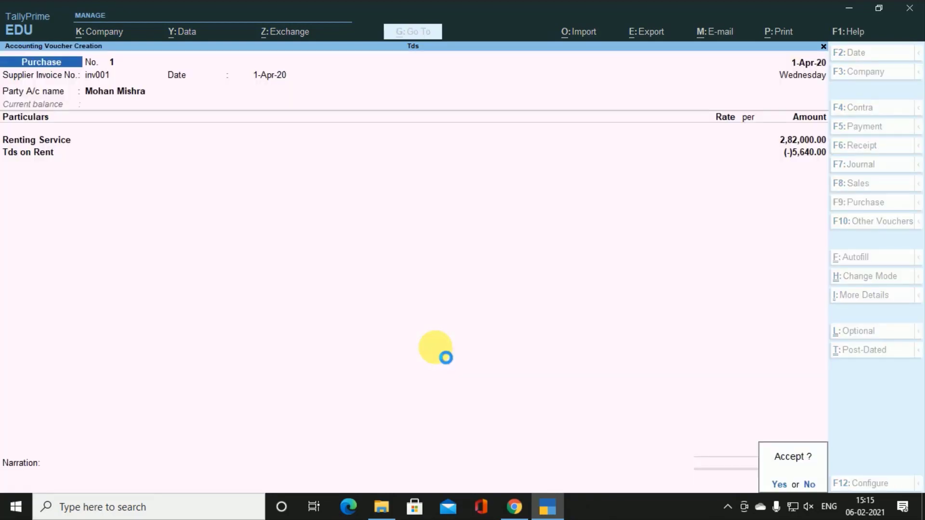
key(Return)
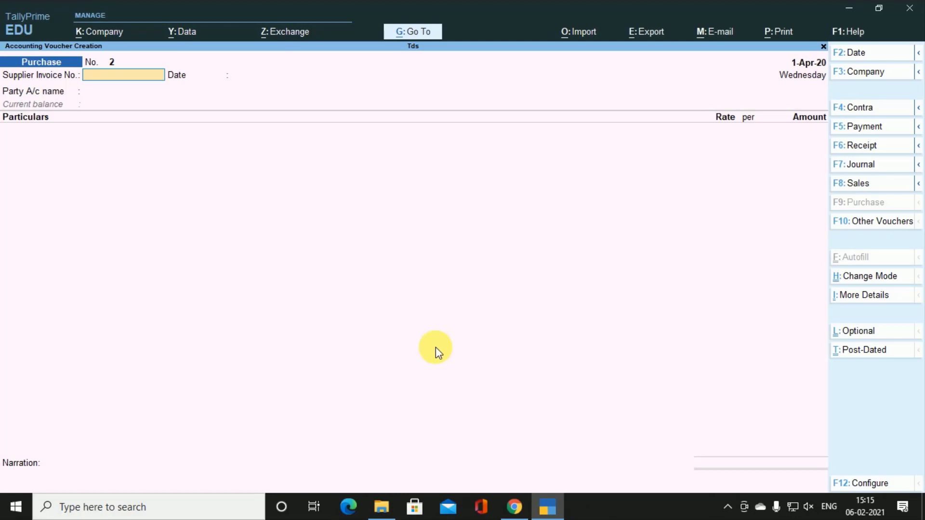
Open Form 26Q via Go To and review the normal- and higher-rate deduction rows
key(alt+g)
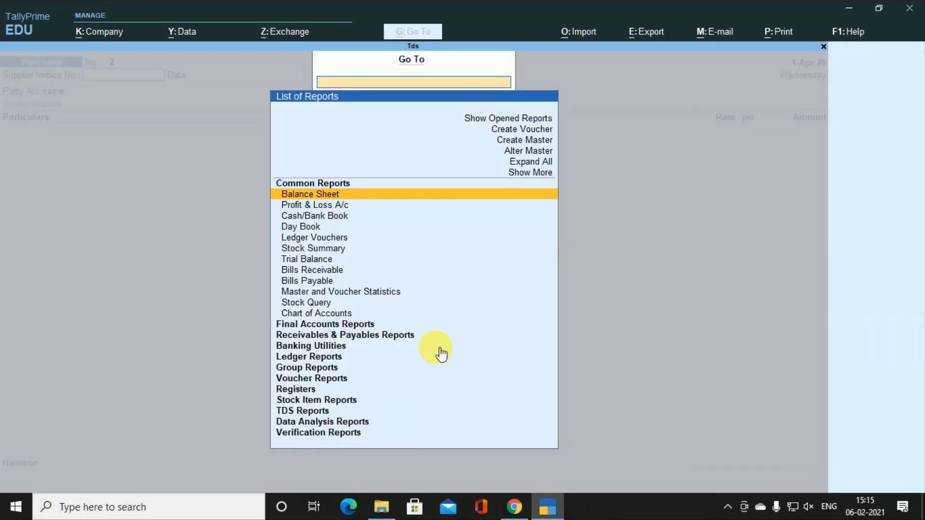
text(Td)
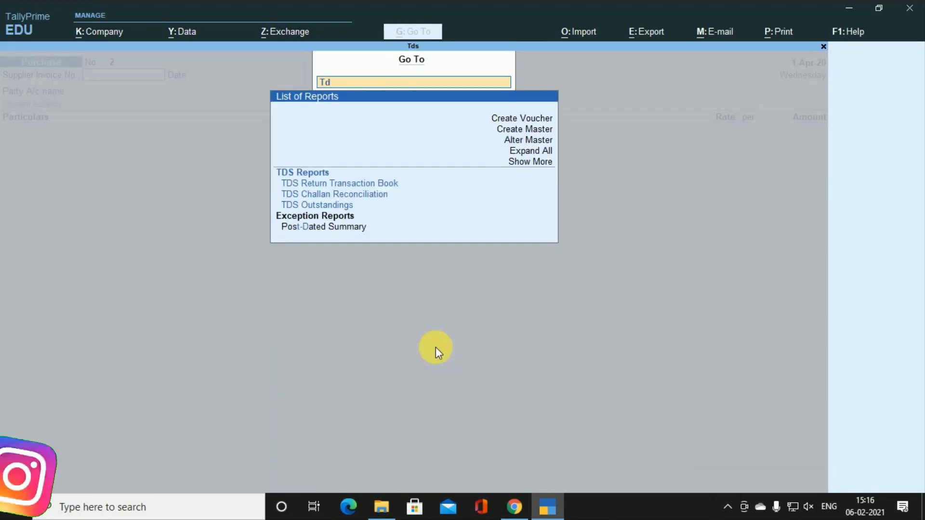
key(Return)
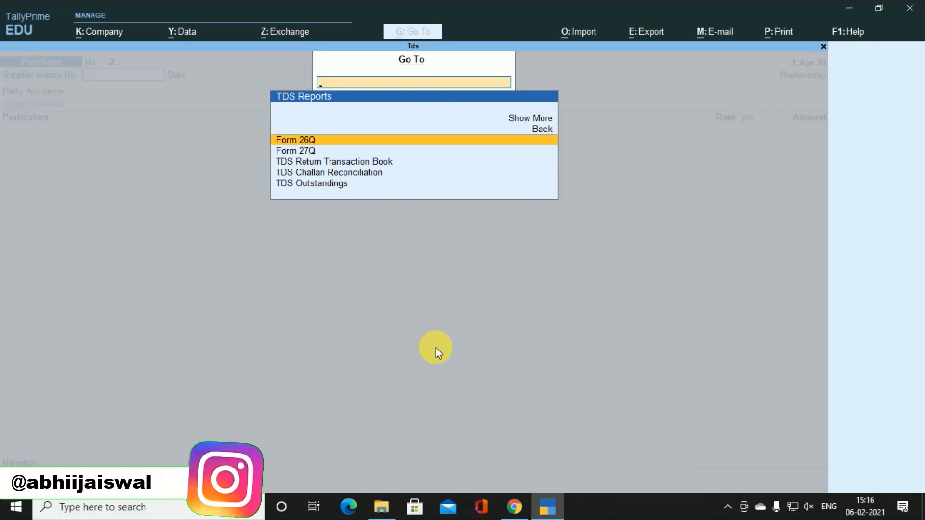
key(Return)
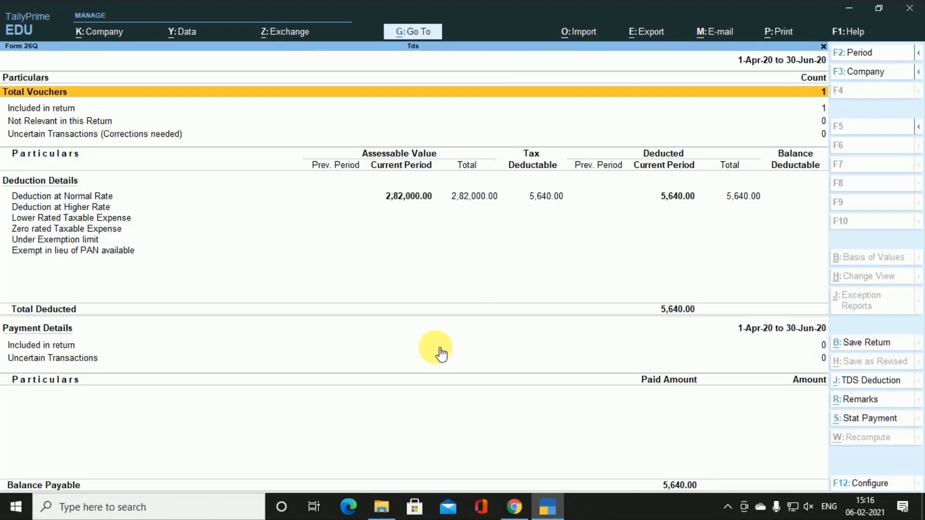
key(Down)
key(Down)
key(Down)
key(Down)
key(Down)
key(Up)
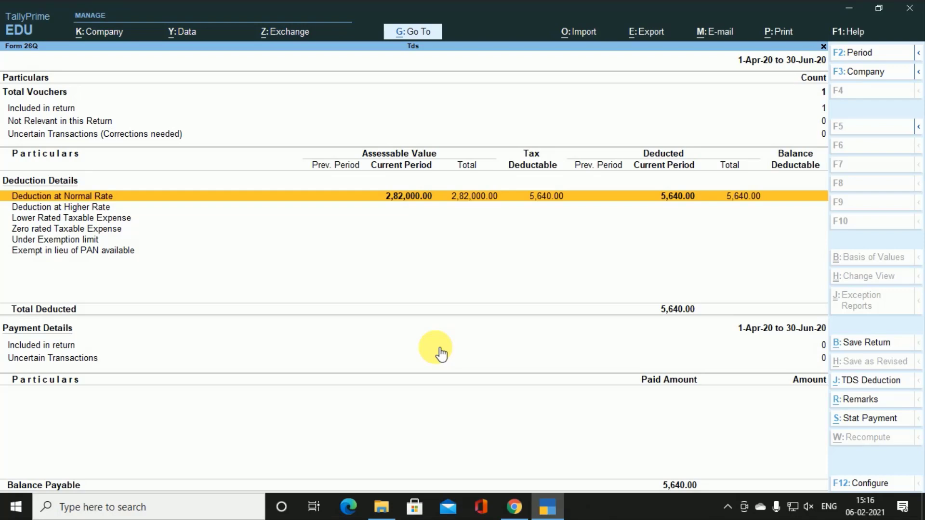
key(Down)
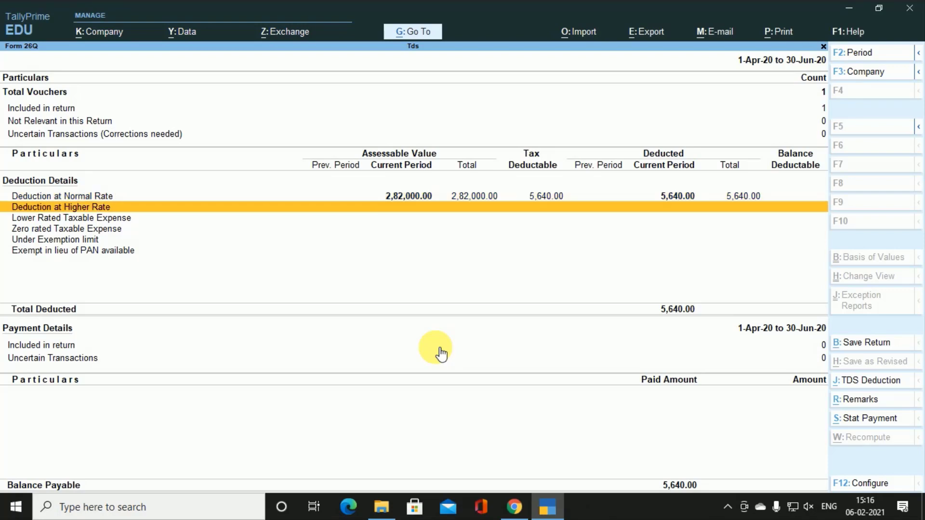